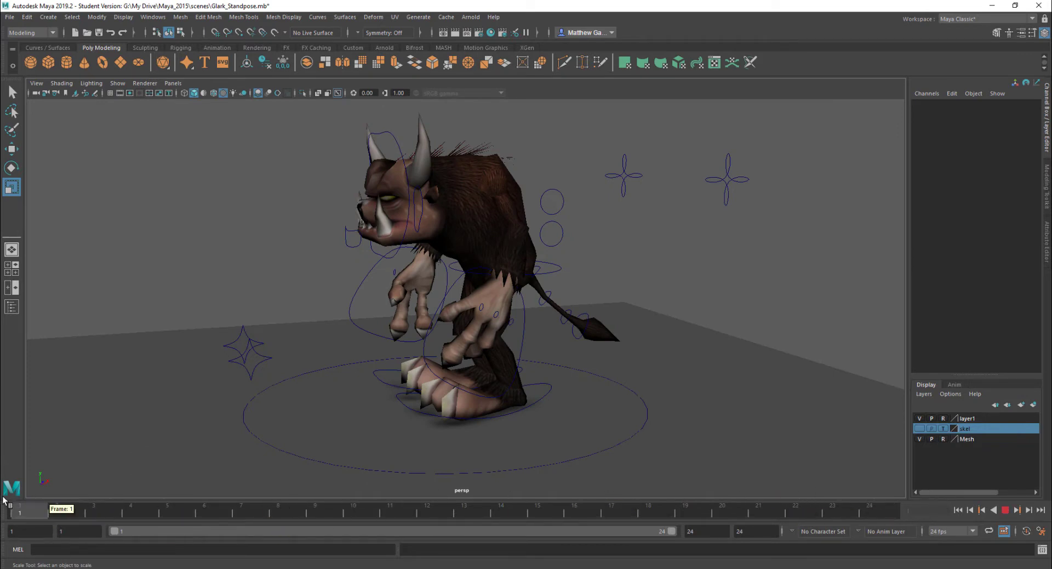
# Set the playback range to end at frame 25 and return to frame 1
pyautogui.click(27, 516)
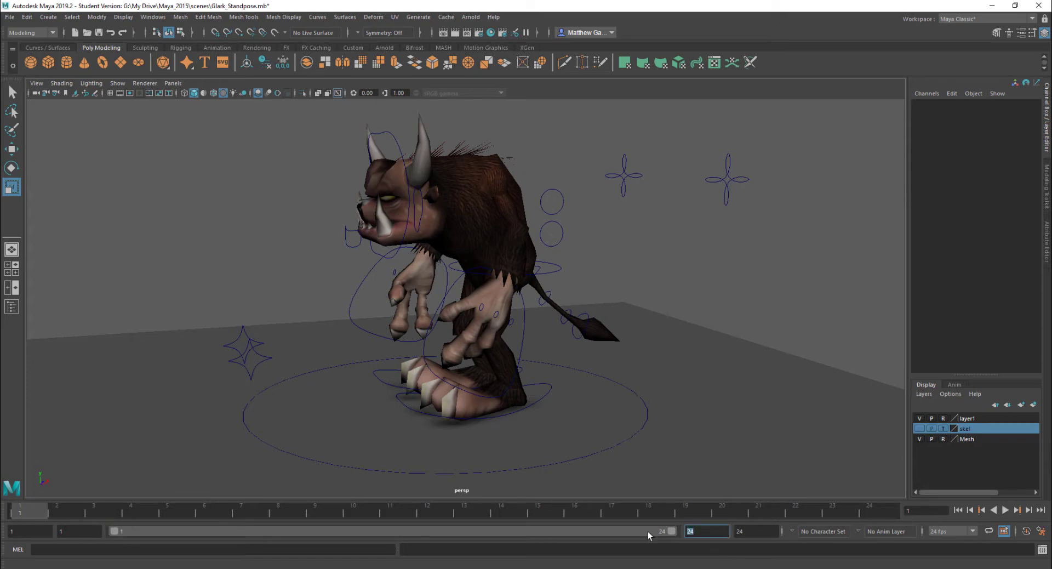
pyautogui.write('25')
pyautogui.press('Return')
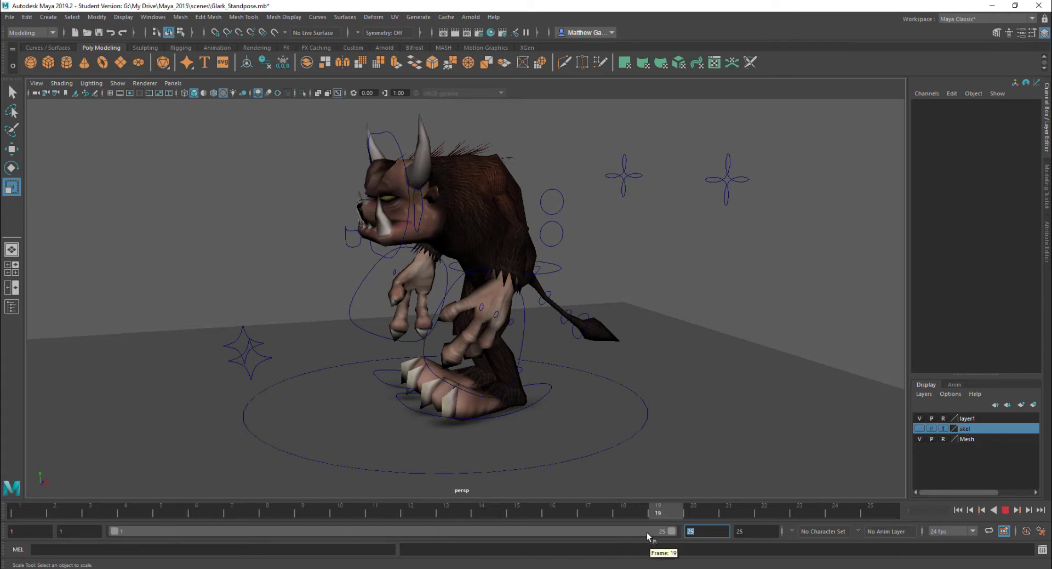
pyautogui.moveTo(663, 518); pyautogui.dragTo(5, 503)
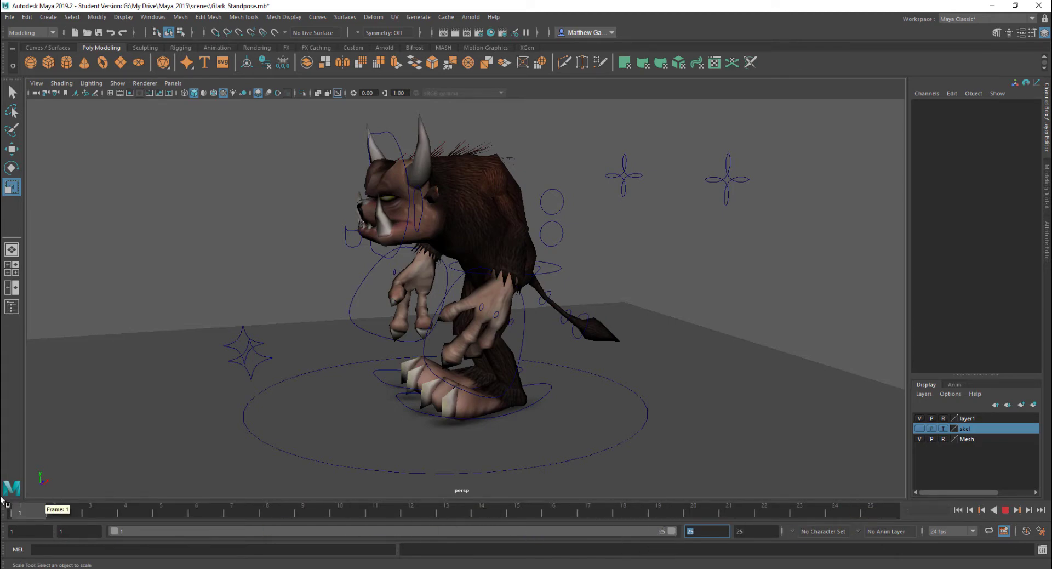
# Lower the root control to about -0.48 in Translate Y and turn the hips to about -33.6 in Rotate Y
pyautogui.keyDown('alt'); pyautogui.moveTo(511, 273); pyautogui.dragTo(619, 268); pyautogui.keyUp('alt')
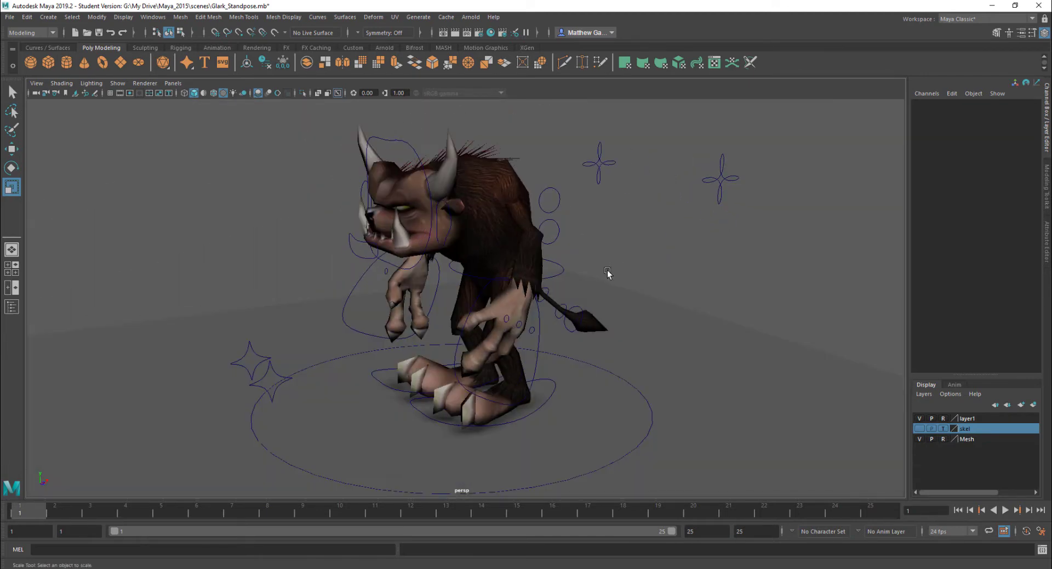
pyautogui.scroll(3, 604, 265)
pyautogui.keyDown('alt'); pyautogui.moveTo(594, 256); pyautogui.dragTo(515, 241); pyautogui.keyUp('alt')
pyautogui.scroll(-4, 503, 264)
pyautogui.click(572, 261)
pyautogui.press('w')
pyautogui.press('e')
pyautogui.keyDown('alt'); pyautogui.moveTo(533, 307); pyautogui.dragTo(503, 317); pyautogui.keyUp('alt')
pyautogui.keyDown('alt'); pyautogui.moveTo(517, 320); pyautogui.dragTo(518, 301, button='middle'); pyautogui.keyUp('alt')
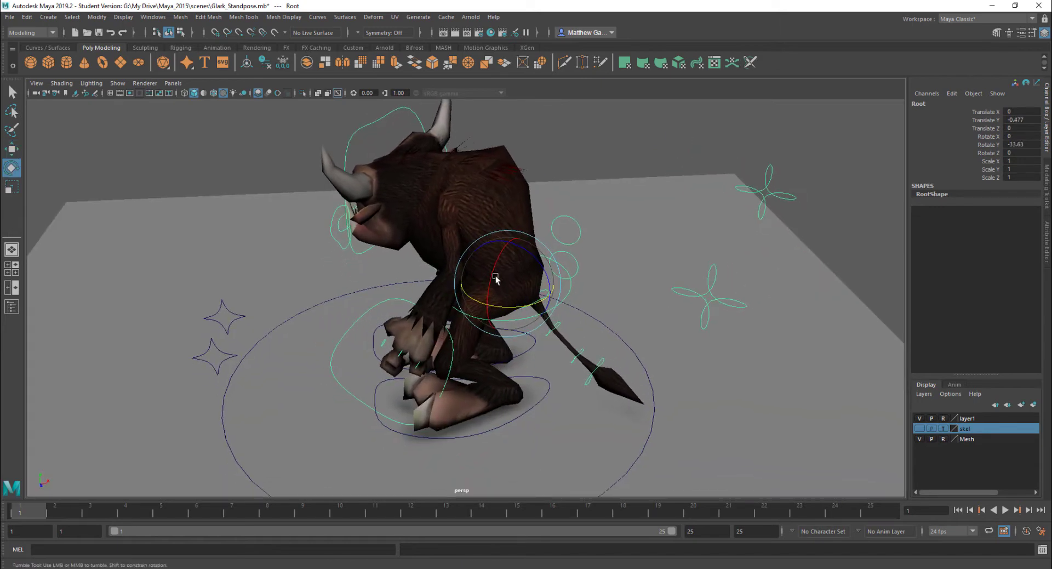
pyautogui.keyDown('alt'); pyautogui.moveTo(495, 278); pyautogui.dragTo(496, 271); pyautogui.keyUp('alt')
# Move the left foot control forward and tilt it so the heel is planted and the toes point up
pyautogui.click(538, 405)
pyautogui.keyDown('alt'); pyautogui.moveTo(538, 405); pyautogui.dragTo(488, 383); pyautogui.keyUp('alt')
pyautogui.press('w')
pyautogui.press('e')
pyautogui.press('w')
pyautogui.keyDown('alt'); pyautogui.moveTo(488, 384); pyautogui.dragTo(635, 304); pyautogui.keyUp('alt')
# Place the right foot behind the body at about Translate X 1.56 and Y 0.44, Rotate Z 71.2, with Toes at -52.9
pyautogui.click(524, 370)
pyautogui.press('e')
pyautogui.moveTo(563, 305); pyautogui.dragTo(549, 359)
pyautogui.press('w')
pyautogui.moveTo(625, 300); pyautogui.dragTo(637, 288)
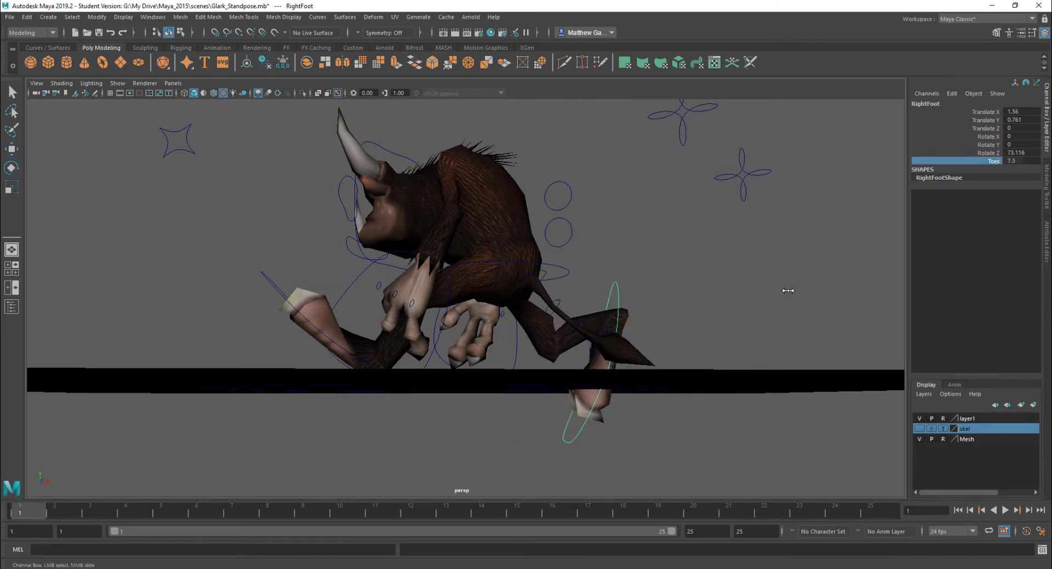
pyautogui.keyDown('alt'); pyautogui.moveTo(433, 360); pyautogui.dragTo(438, 384); pyautogui.keyUp('alt')
pyautogui.press('e')
pyautogui.moveTo(607, 271); pyautogui.dragTo(587, 219)
# Rotate the waist and chest controls together to about 31 degrees in Y, countering the hip twist
pyautogui.click(575, 235)
pyautogui.keyDown('shift'); pyautogui.click(574, 218); pyautogui.keyUp('shift')
pyautogui.press('e')
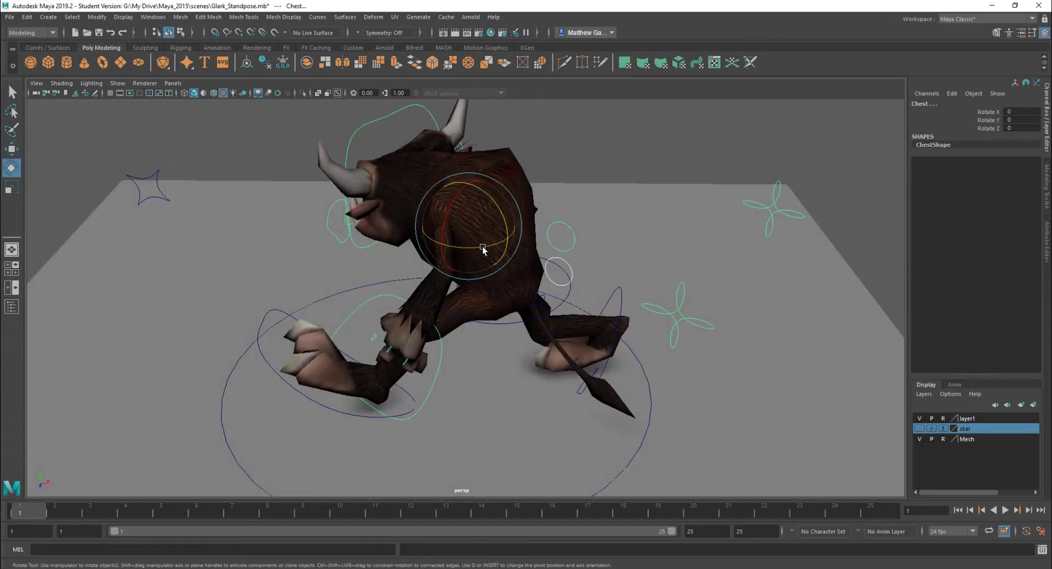
pyautogui.moveTo(483, 249); pyautogui.dragTo(522, 212)
# Turn the head control to about -22.3 in Rotate Y so the face points forward
pyautogui.click(375, 127)
pyautogui.keyDown('alt'); pyautogui.moveTo(375, 127); pyautogui.dragTo(484, 133); pyautogui.keyUp('alt')
pyautogui.moveTo(510, 213); pyautogui.dragTo(431, 201)
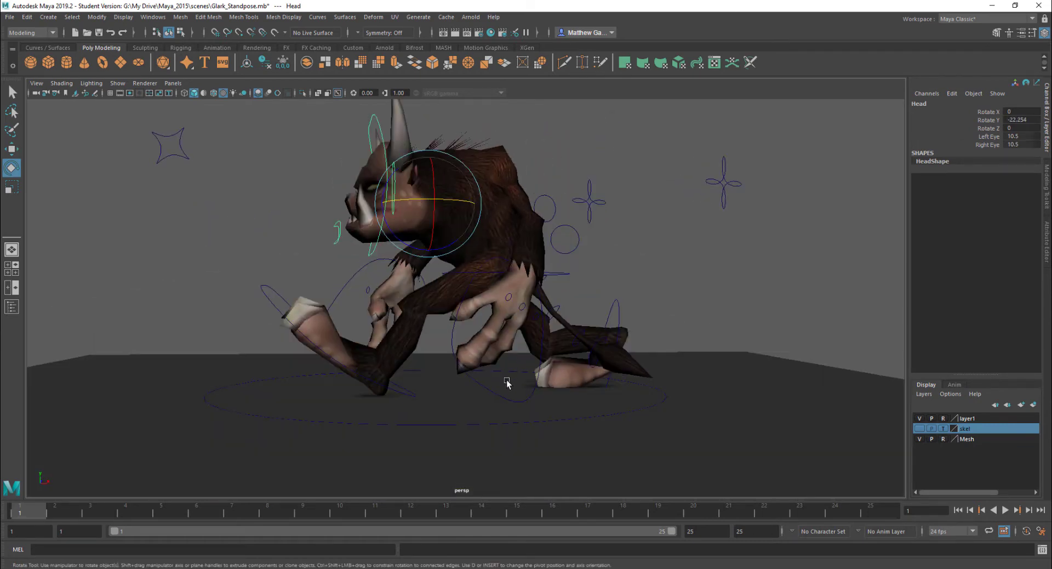
# Swing the left hand control behind the body and rotate the hand to follow the arm
pyautogui.click(492, 391)
pyautogui.keyDown('alt'); pyautogui.moveTo(492, 390); pyautogui.dragTo(509, 247); pyautogui.keyUp('alt')
pyautogui.press('w')
pyautogui.moveTo(547, 206); pyautogui.dragTo(599, 185)
pyautogui.press('e')
pyautogui.moveTo(531, 238); pyautogui.dragTo(307, 250)
# Swing the right hand forward to about Translate -0.61, -1.11, 1.0 and rotate it to about -60.7, 13.2, -56.2
pyautogui.keyDown('alt'); pyautogui.moveTo(306, 249); pyautogui.dragTo(589, 324); pyautogui.keyUp('alt')
pyautogui.keyDown('alt'); pyautogui.moveTo(622, 316); pyautogui.dragTo(550, 291); pyautogui.keyUp('alt')
pyautogui.press('w')
pyautogui.keyDown('alt'); pyautogui.moveTo(538, 256); pyautogui.dragTo(536, 274); pyautogui.keyUp('alt')
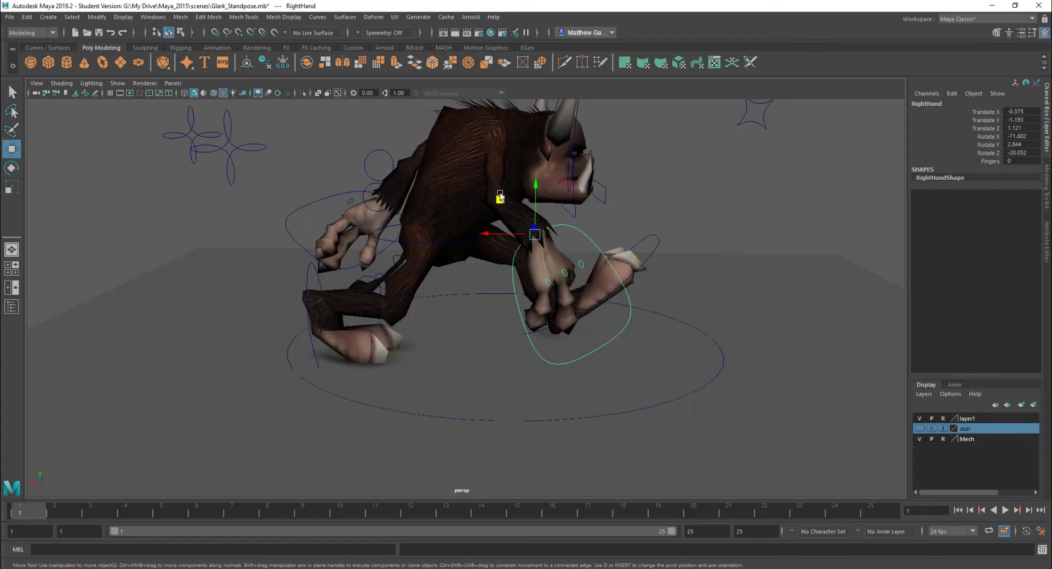
pyautogui.moveTo(500, 194); pyautogui.dragTo(520, 190)
pyautogui.press('e')
pyautogui.moveTo(523, 257); pyautogui.dragTo(476, 209)
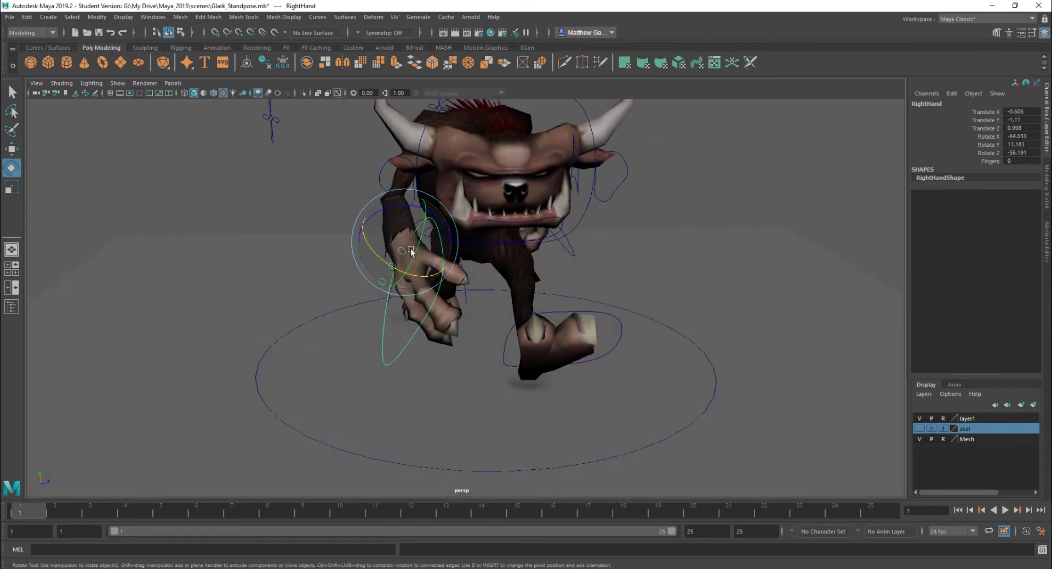
pyautogui.moveTo(388, 265); pyautogui.dragTo(442, 179)
# Select all the rig controls and key the contact pose at frames 1 and 25
pyautogui.scroll(-5, 441, 185)
pyautogui.scroll(-2, 442, 188)
pyautogui.moveTo(632, 379); pyautogui.dragTo(578, 379)
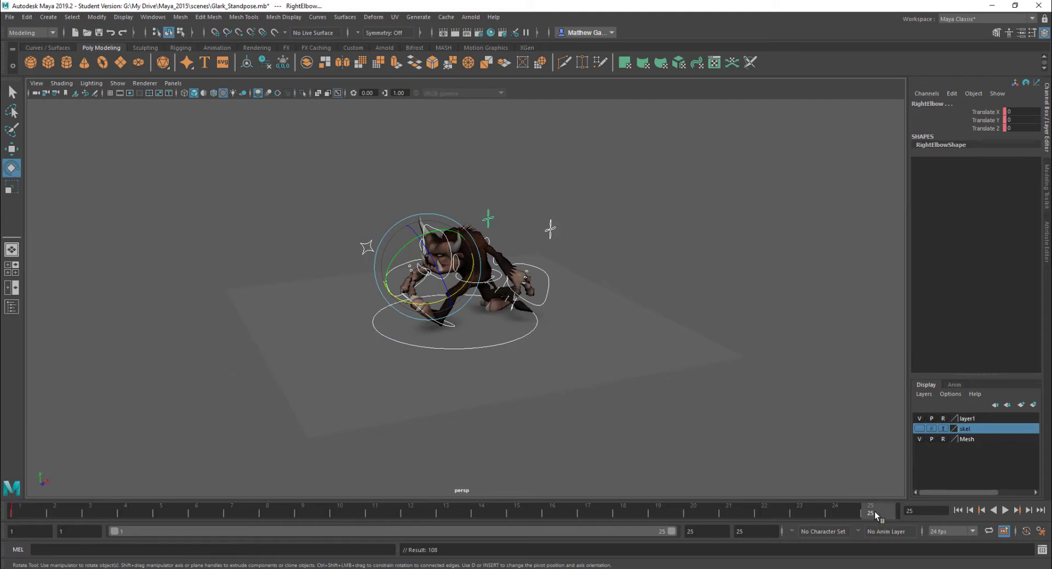
pyautogui.hotkey('alt', 'v')
# At frame 13, turn the root control the opposite way to about 31.4 in Rotate Y
pyautogui.click(466, 509)
pyautogui.scroll(5, 597, 340)
pyautogui.keyDown('alt'); pyautogui.moveTo(561, 299); pyautogui.dragTo(562, 302); pyautogui.keyUp('alt')
pyautogui.click(479, 244)
pyautogui.scroll(-3, 480, 247)
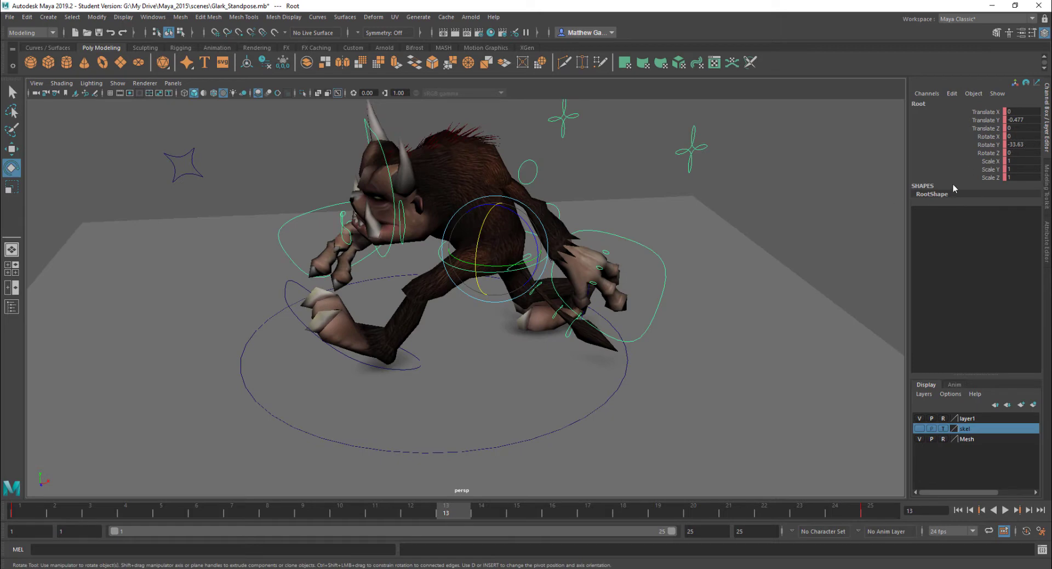
pyautogui.keyDown('alt'); pyautogui.moveTo(572, 206); pyautogui.dragTo(532, 306); pyautogui.keyUp('alt')
pyautogui.keyDown('alt'); pyautogui.moveTo(535, 249); pyautogui.dragTo(519, 216); pyautogui.keyUp('alt')
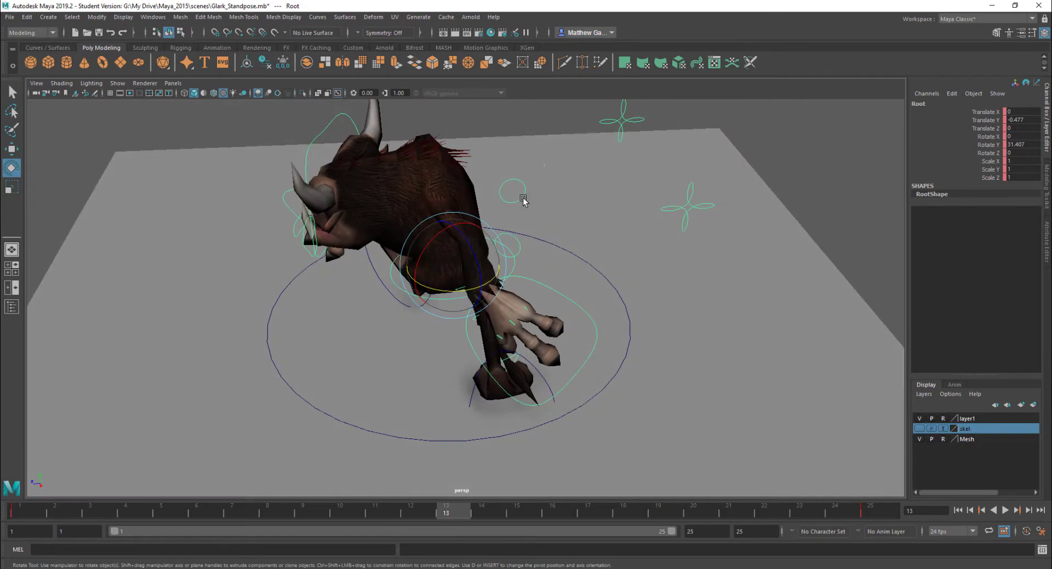
# Rotate the waist and chest controls together in Y, opposite to the new hip twist at frame 13
pyautogui.click(518, 215)
pyautogui.click(520, 241)
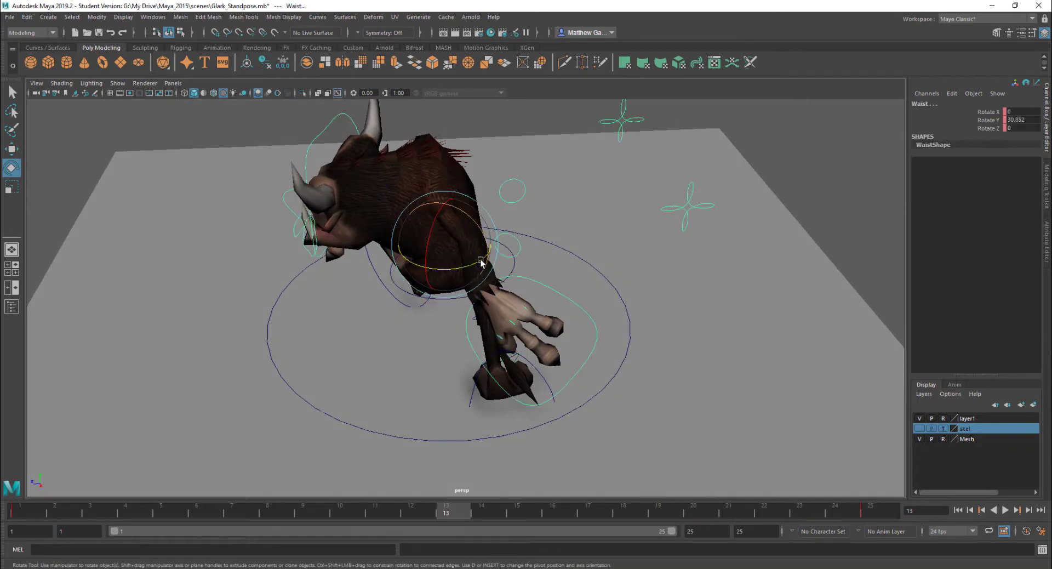
pyautogui.moveTo(473, 262); pyautogui.dragTo(613, 251)
pyautogui.moveTo(613, 251); pyautogui.dragTo(600, 264, button='middle')
# Turn the head control to about 30.8 in Rotate Y at frame 13
pyautogui.click(448, 130)
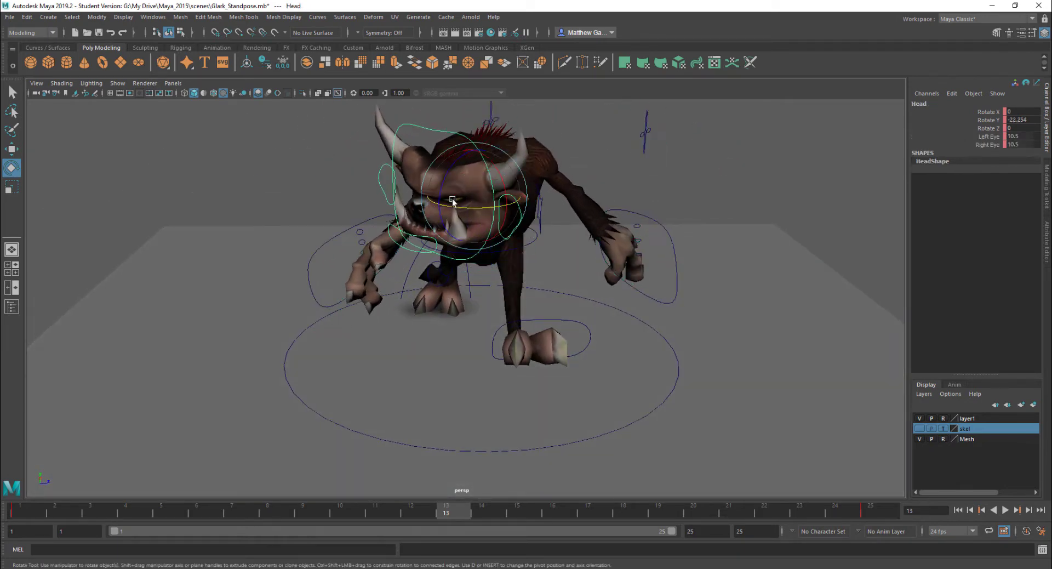
pyautogui.moveTo(469, 208); pyautogui.dragTo(444, 241)
# Move the left foot back to about Translate X 1.79 and Y 0.37, with Rotate Z about 49.6 and Toes -33.4
pyautogui.scroll(3, 444, 243)
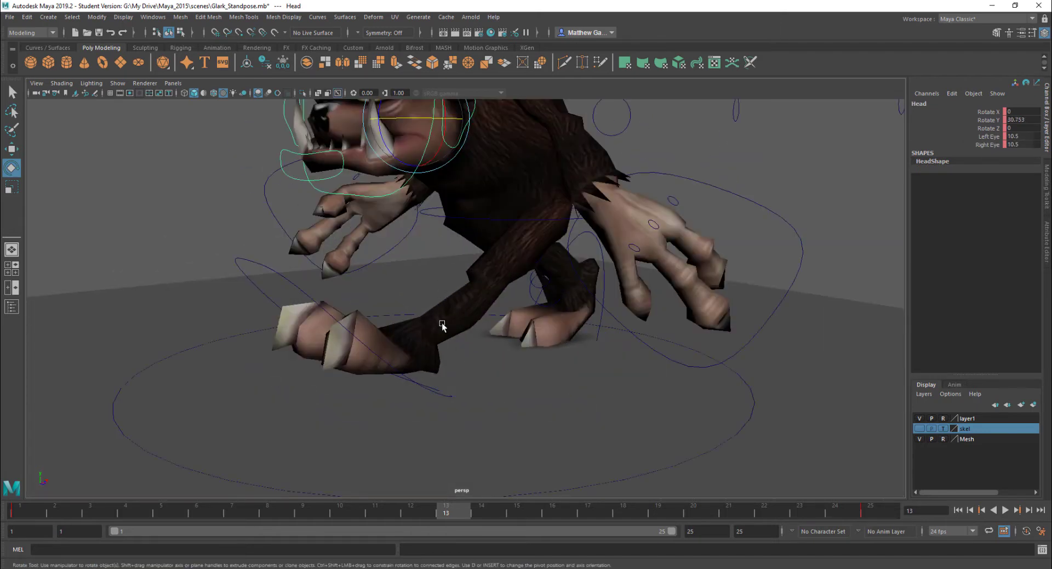
pyautogui.click(438, 393)
pyautogui.scroll(-3, 442, 378)
pyautogui.keyDown('alt'); pyautogui.moveTo(442, 318); pyautogui.dragTo(402, 310); pyautogui.keyUp('alt')
pyautogui.press('w')
pyautogui.moveTo(411, 309); pyautogui.dragTo(620, 283, button='middle')
pyautogui.press('e')
pyautogui.moveTo(566, 283); pyautogui.dragTo(545, 313)
pyautogui.keyDown('alt'); pyautogui.moveTo(545, 313); pyautogui.dragTo(580, 315); pyautogui.keyUp('alt')
pyautogui.press('w')
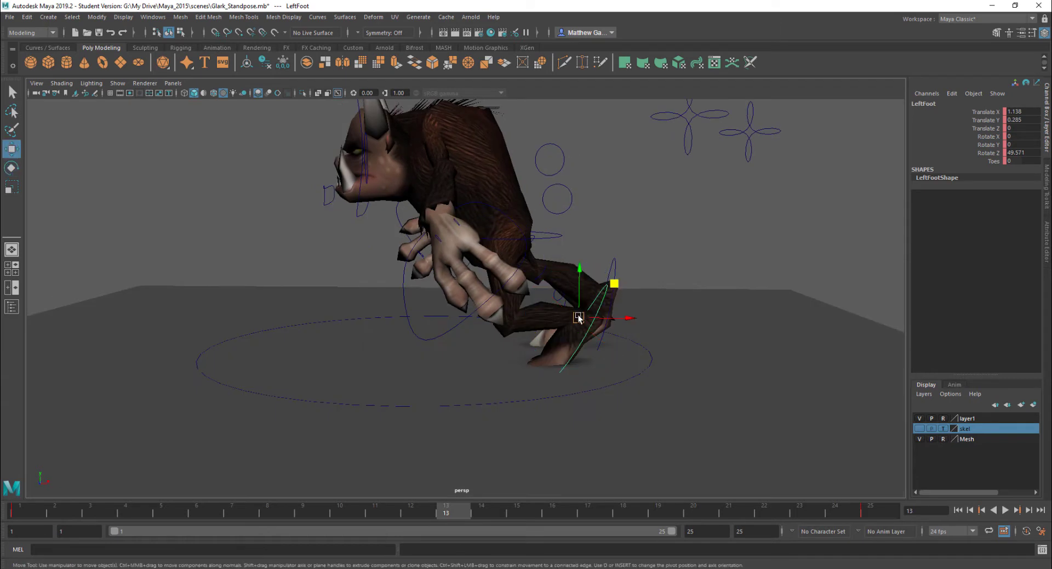
pyautogui.moveTo(580, 317); pyautogui.dragTo(663, 279, button='middle')
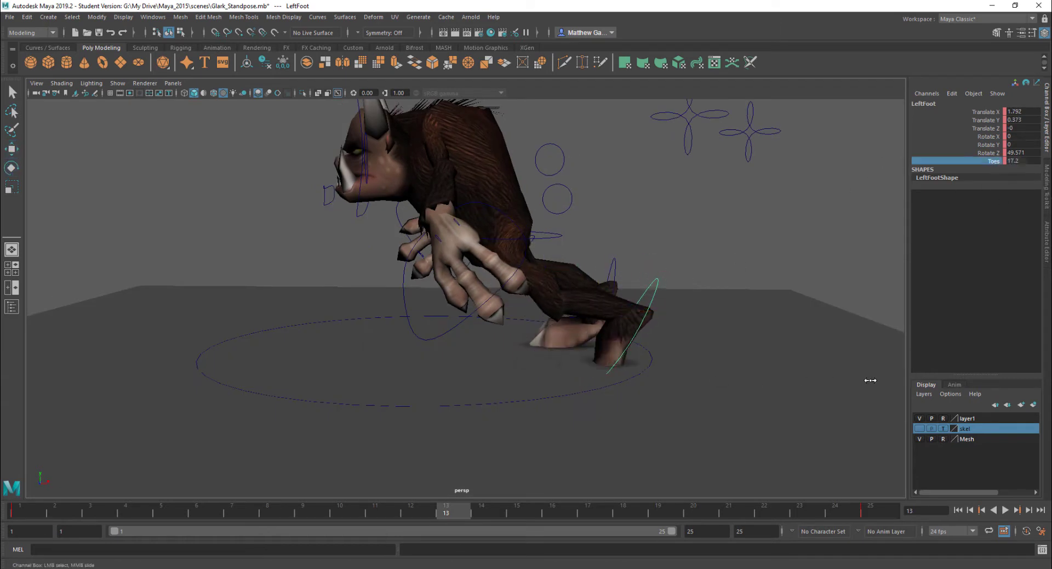
pyautogui.scroll(1, 624, 270)
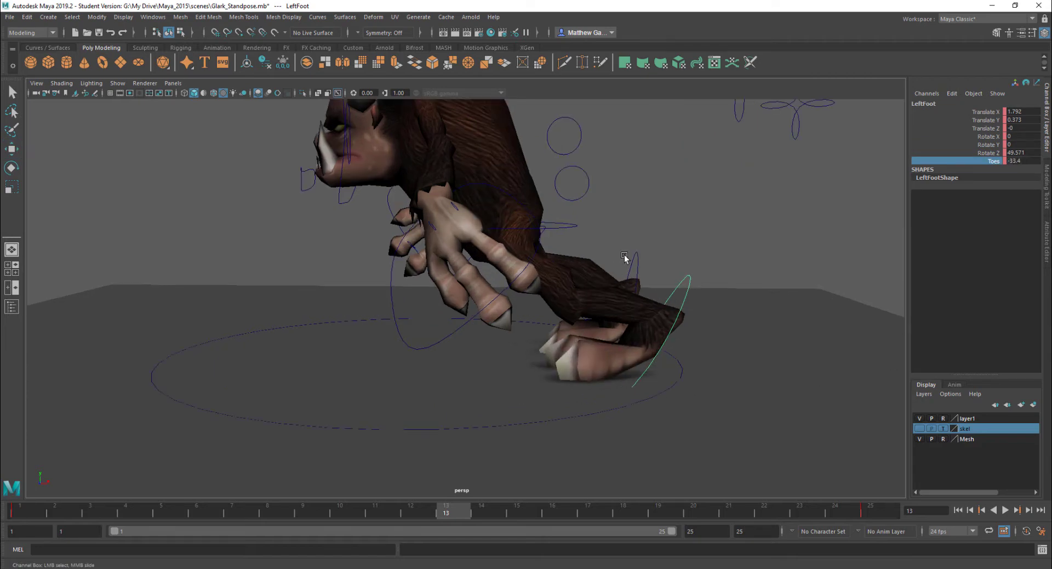
# Move the right foot forward to about Translate X -1.66, tilt it to about -16 in Rotate Z, and straighten its toes
pyautogui.press('w')
pyautogui.moveTo(624, 251)
pyautogui.mouseDown()
pyautogui.moveTo(648, 261)
pyautogui.moveTo(616, 251)
pyautogui.mouseUp()
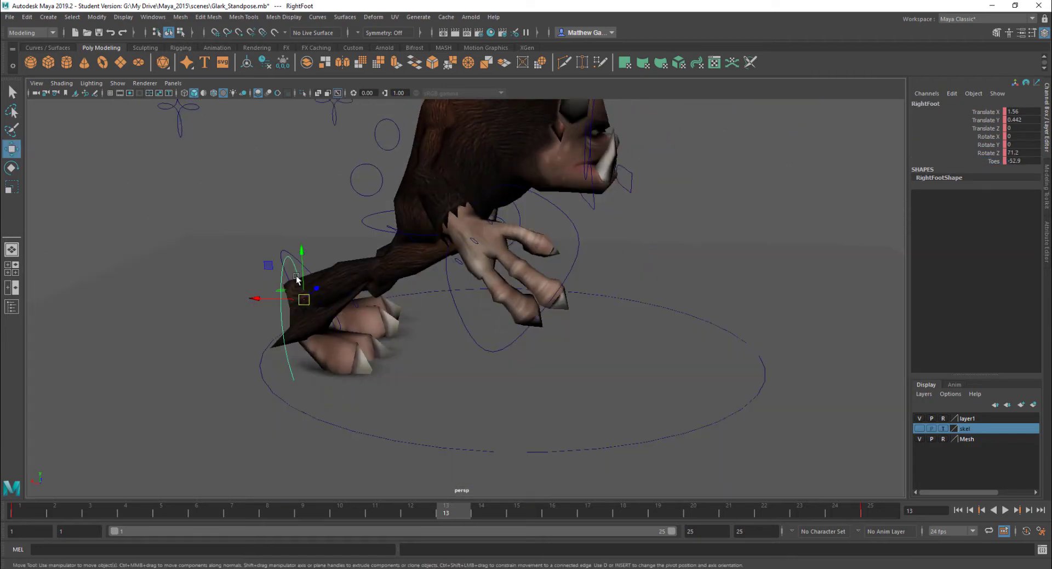
pyautogui.moveTo(269, 267); pyautogui.dragTo(501, 269, button='middle')
pyautogui.press('e')
pyautogui.moveTo(590, 306); pyautogui.dragTo(471, 264)
pyautogui.click(985, 160)
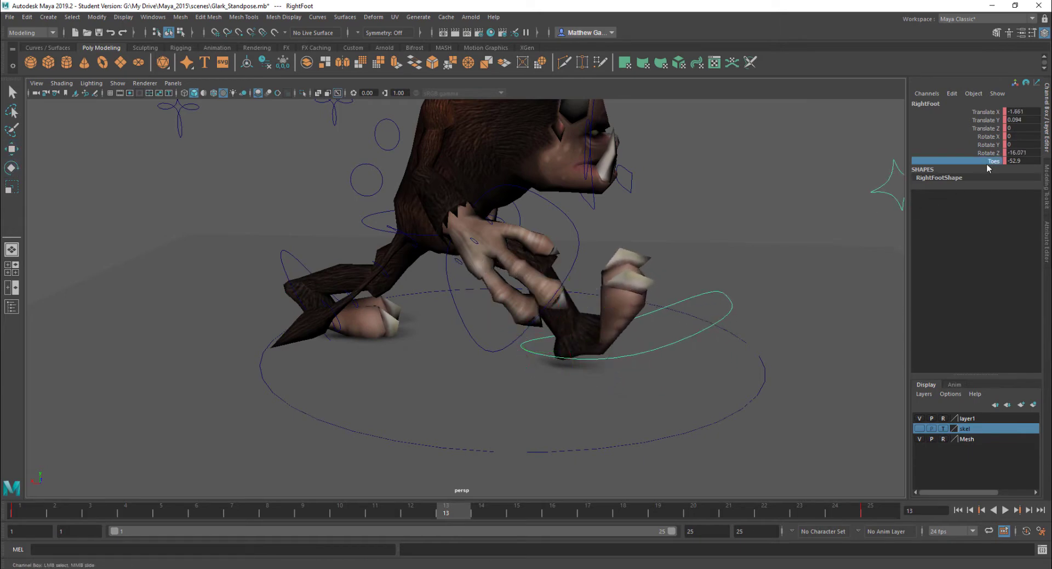
pyautogui.moveTo(777, 426); pyautogui.dragTo(886, 424, button='middle')
pyautogui.press('e')
pyautogui.moveTo(585, 292); pyautogui.dragTo(210, 470)
# Swing the left hand control forward at frame 13 and rotate the hand to match the arm
pyautogui.press('w')
pyautogui.click(235, 449)
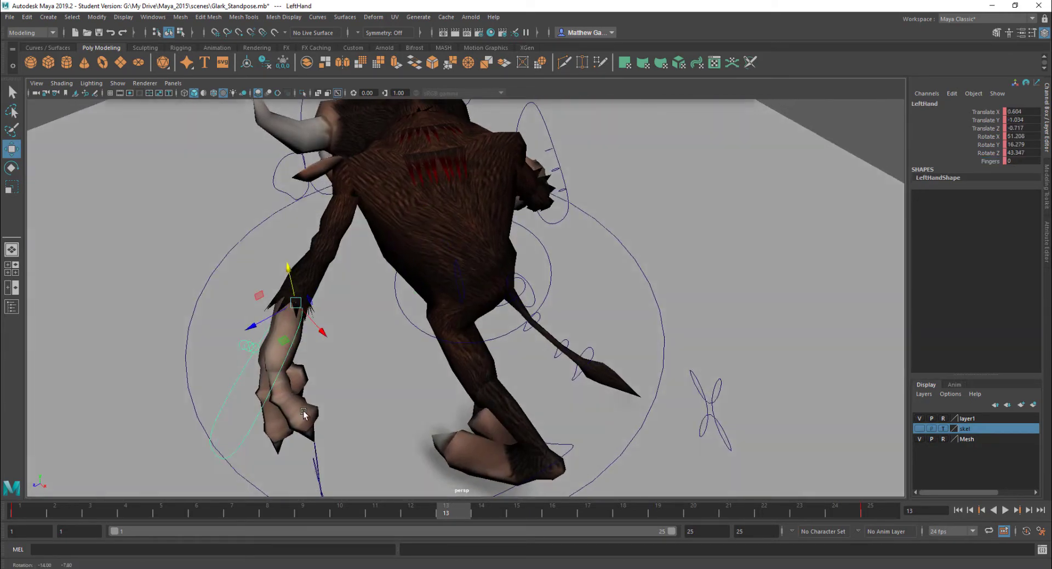
pyautogui.keyDown('alt'); pyautogui.moveTo(307, 412); pyautogui.dragTo(447, 395); pyautogui.keyUp('alt')
pyautogui.moveTo(515, 218); pyautogui.dragTo(236, 250)
pyautogui.press('e')
pyautogui.moveTo(251, 214); pyautogui.dragTo(290, 263)
# Refine the left hand to about Translate -0.8, -1.07, -1.06 and Rotate 37.1, 1.1, -46.3 beside the body
pyautogui.scroll(-2, 290, 263)
pyautogui.keyDown('alt'); pyautogui.moveTo(290, 265); pyautogui.dragTo(372, 244); pyautogui.keyUp('alt')
pyautogui.press('w')
pyautogui.keyDown('alt'); pyautogui.moveTo(416, 269); pyautogui.dragTo(543, 251); pyautogui.keyUp('alt')
pyautogui.moveTo(662, 233); pyautogui.dragTo(595, 248)
pyautogui.keyDown('alt'); pyautogui.moveTo(595, 248); pyautogui.dragTo(487, 222); pyautogui.keyUp('alt')
pyautogui.moveTo(427, 197); pyautogui.dragTo(517, 248)
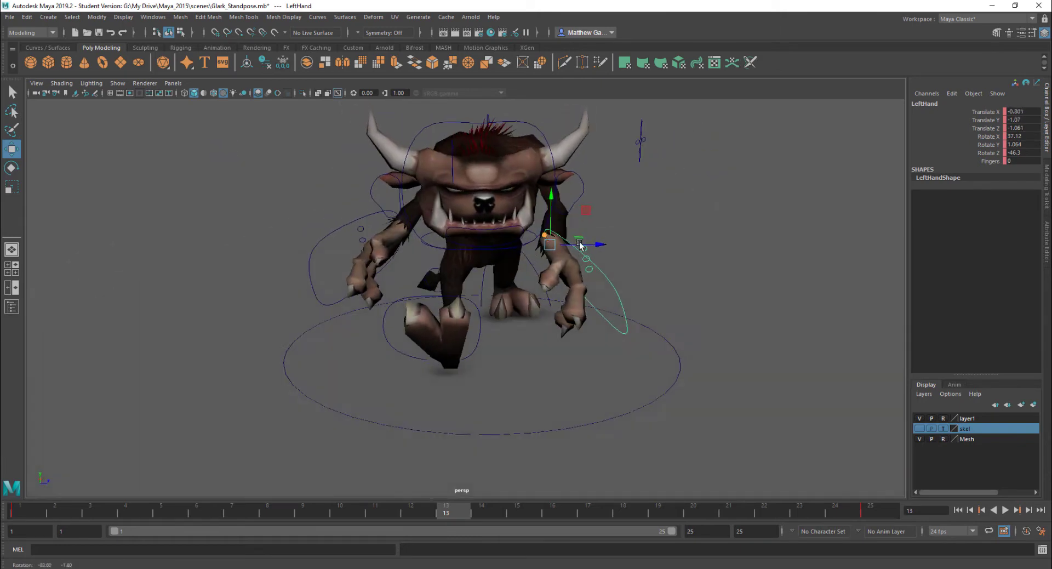
pyautogui.moveTo(608, 238); pyautogui.dragTo(369, 281)
# Swing the right hand back to about Translate 0.21, -0.99, 0.6 and rotate it to about -42.2, -8, 29.8
pyautogui.keyDown('alt'); pyautogui.moveTo(368, 280); pyautogui.dragTo(446, 281); pyautogui.keyUp('alt')
pyautogui.scroll(7, 446, 281)
pyautogui.keyDown('alt'); pyautogui.moveTo(474, 287); pyautogui.dragTo(452, 355, button='middle'); pyautogui.keyUp('alt')
pyautogui.keyDown('alt'); pyautogui.moveTo(451, 357); pyautogui.dragTo(453, 360, button='right'); pyautogui.keyUp('alt')
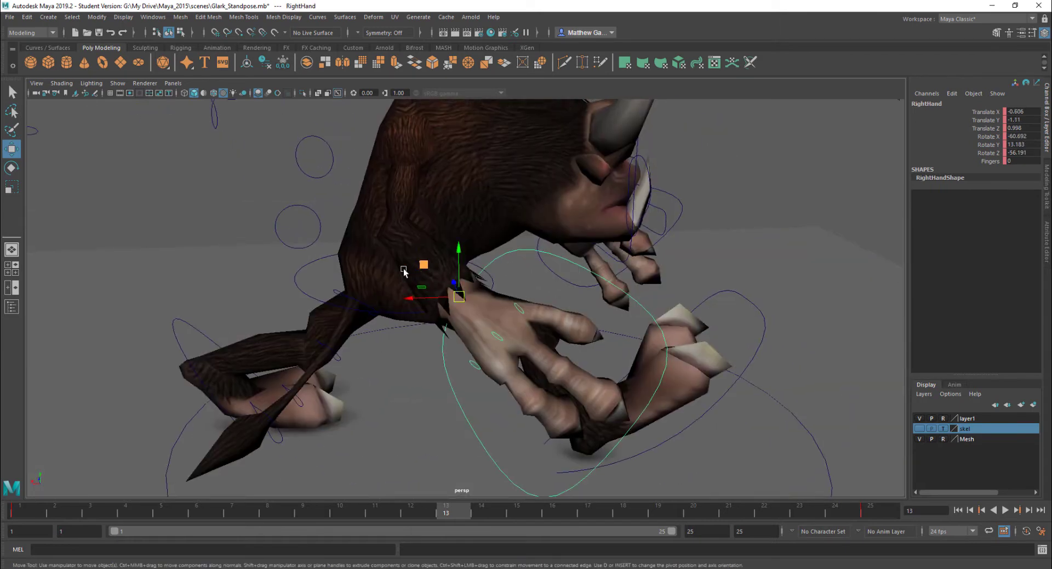
pyautogui.moveTo(423, 264); pyautogui.dragTo(304, 254)
pyautogui.press('e')
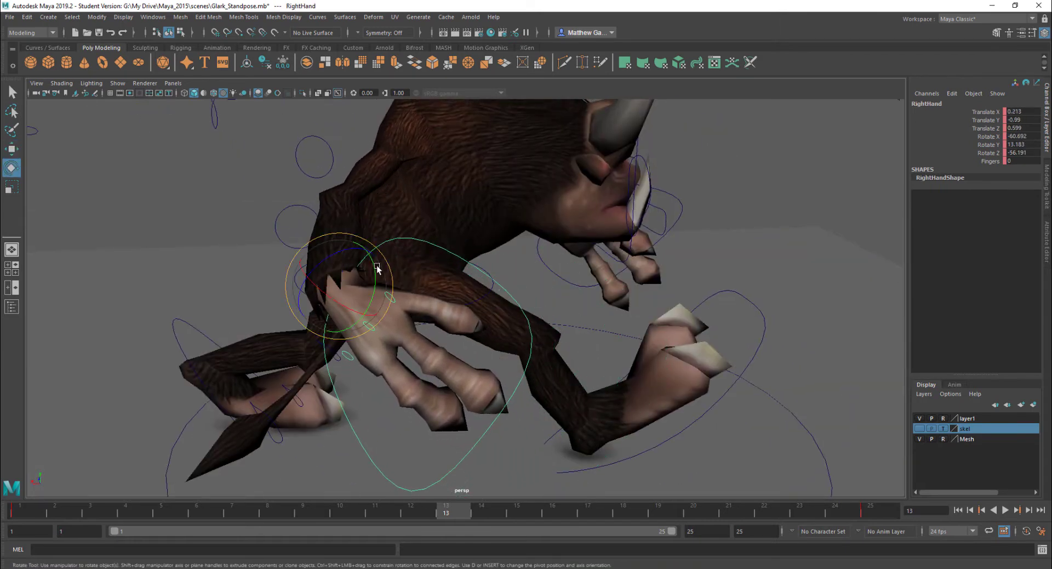
pyautogui.moveTo(373, 267); pyautogui.dragTo(425, 271)
pyautogui.keyDown('alt'); pyautogui.moveTo(359, 289); pyautogui.dragTo(194, 275); pyautogui.keyUp('alt')
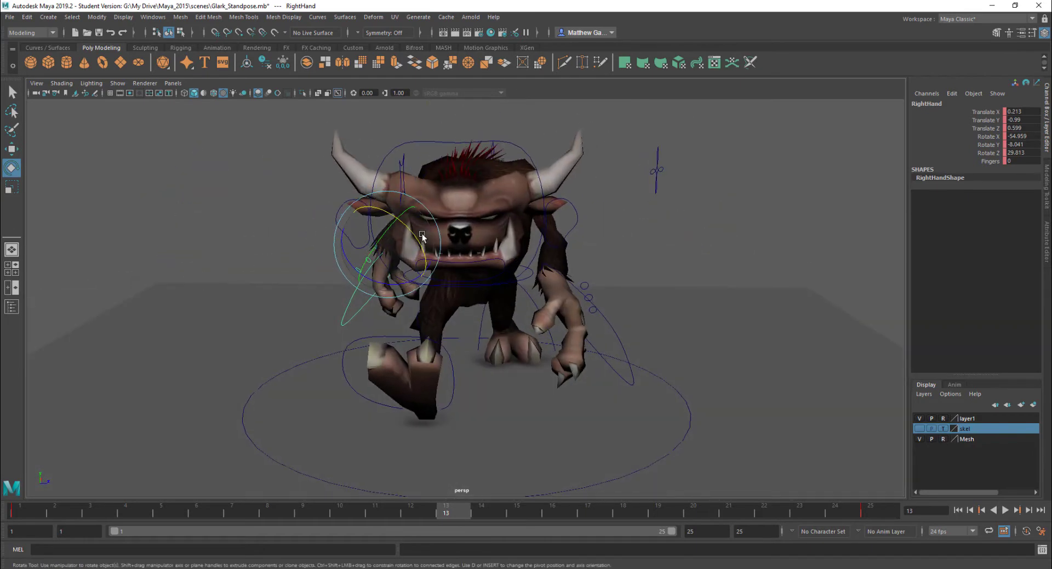
pyautogui.moveTo(414, 234); pyautogui.dragTo(415, 242)
pyautogui.moveTo(501, 259); pyautogui.dragTo(501, 263)
# Select all the rig controls and key the opposite contact pose at frame 13
pyautogui.scroll(-5, 501, 269)
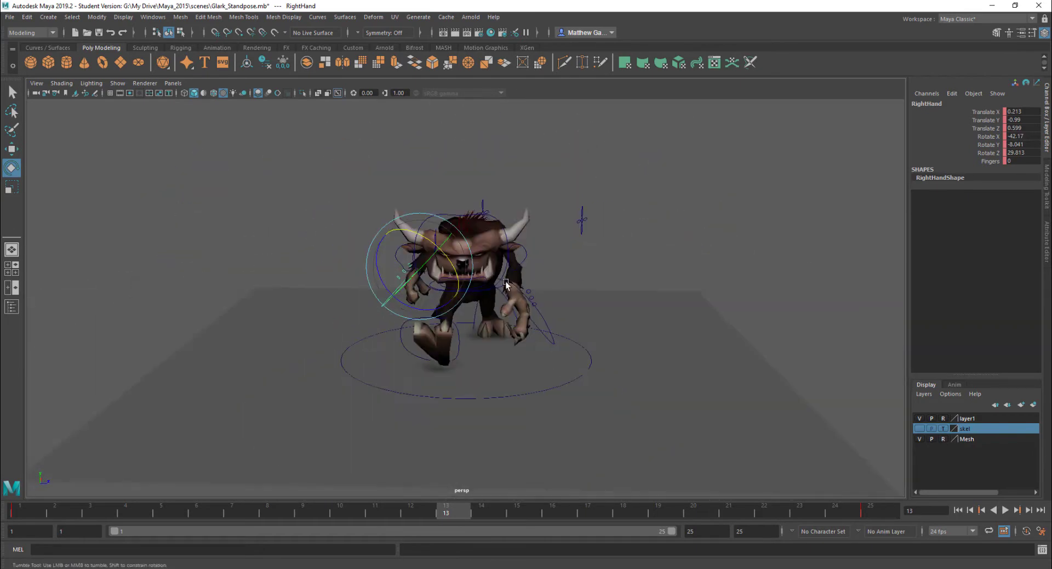
pyautogui.keyDown('alt'); pyautogui.moveTo(595, 277); pyautogui.dragTo(238, 179); pyautogui.keyUp('alt')
pyautogui.moveTo(769, 441); pyautogui.dragTo(768, 448)
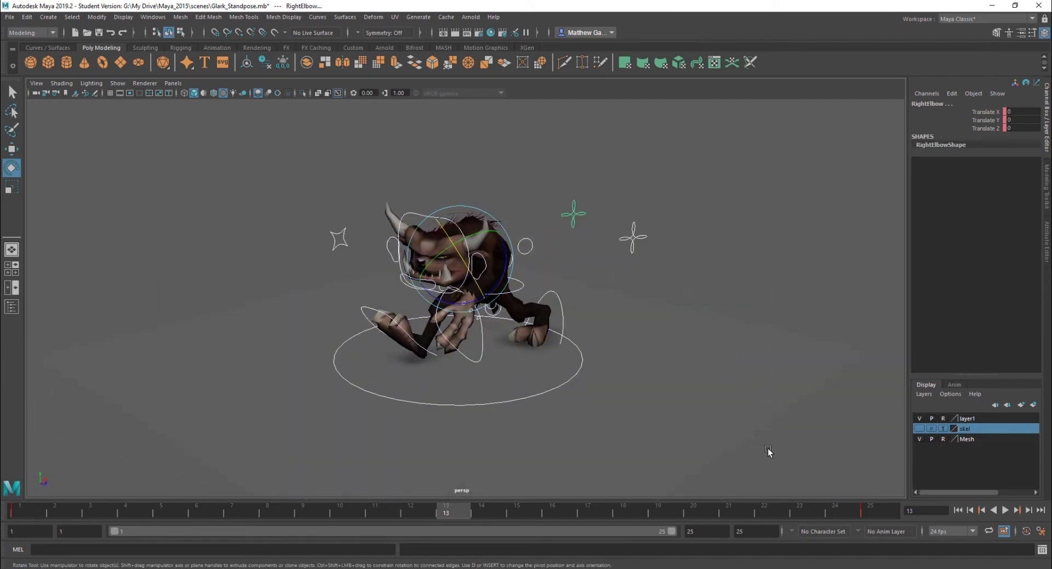
pyautogui.press('s')
# Play back the walk cycle and scrub between frames 1 and 7 to review the in-between poses
pyautogui.hotkey('alt', 'v')
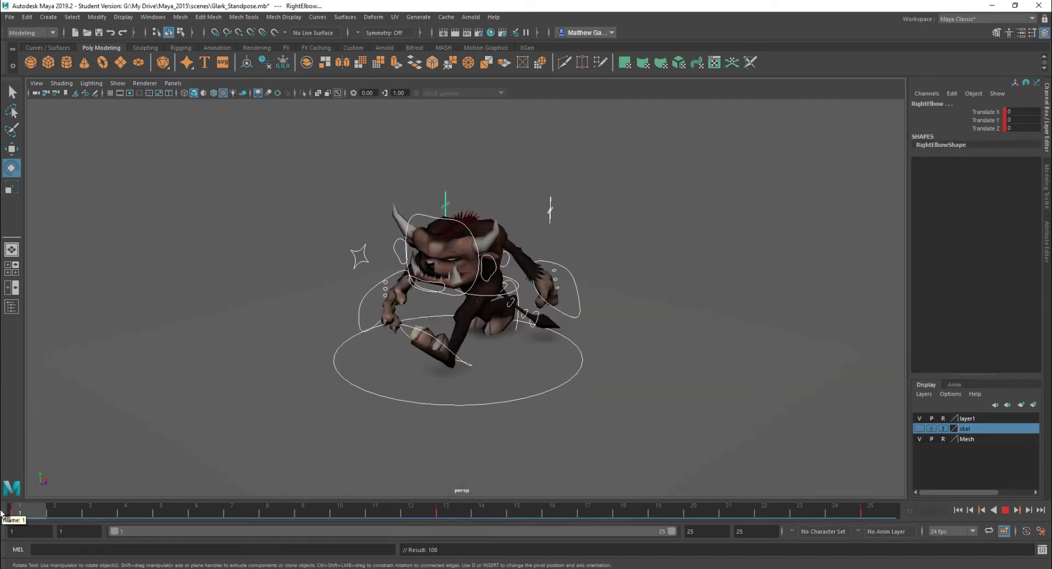
pyautogui.click(1004, 511)
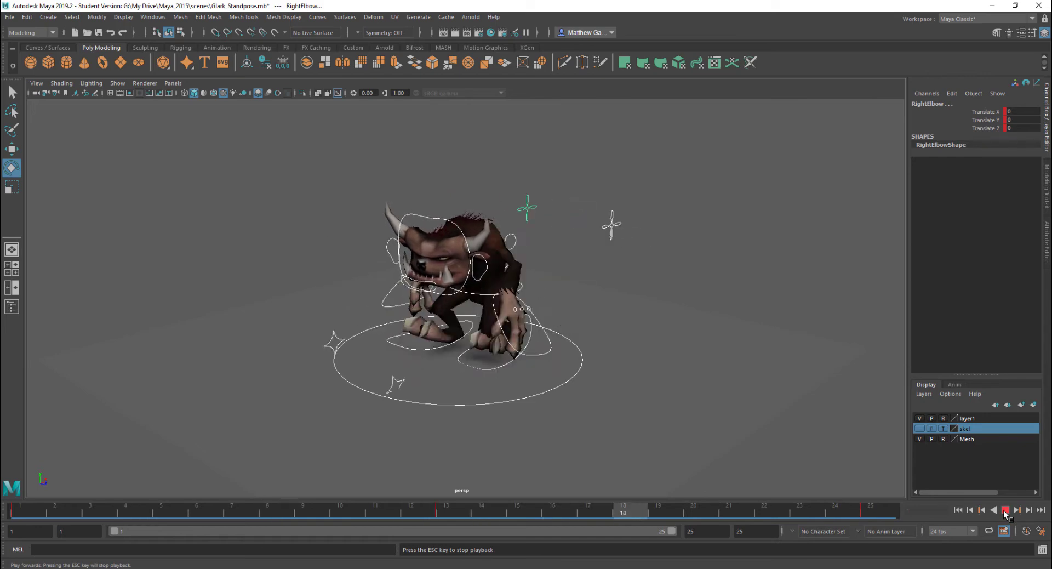
pyautogui.click(227, 514)
pyautogui.click(233, 510)
pyautogui.scroll(5, 429, 320)
pyautogui.keyDown('alt'); pyautogui.moveTo(428, 320); pyautogui.dragTo(507, 357); pyautogui.keyUp('alt')
pyautogui.moveTo(240, 510); pyautogui.dragTo(2, 505)
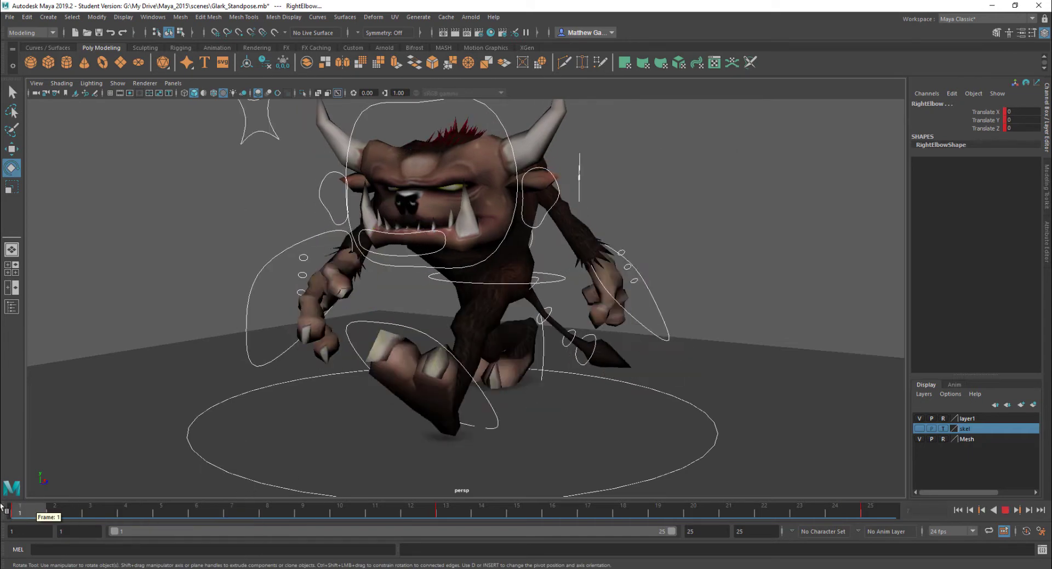
pyautogui.moveTo(79, 516); pyautogui.dragTo(241, 511)
# At frame 7, lower the left foot to about -0.03 in Translate Y and flatten its toes against the ground
pyautogui.keyDown('alt'); pyautogui.moveTo(471, 384); pyautogui.dragTo(363, 349); pyautogui.keyUp('alt')
pyautogui.scroll(4, 363, 345)
pyautogui.keyDown('alt'); pyautogui.moveTo(594, 453); pyautogui.dragTo(597, 423); pyautogui.keyUp('alt')
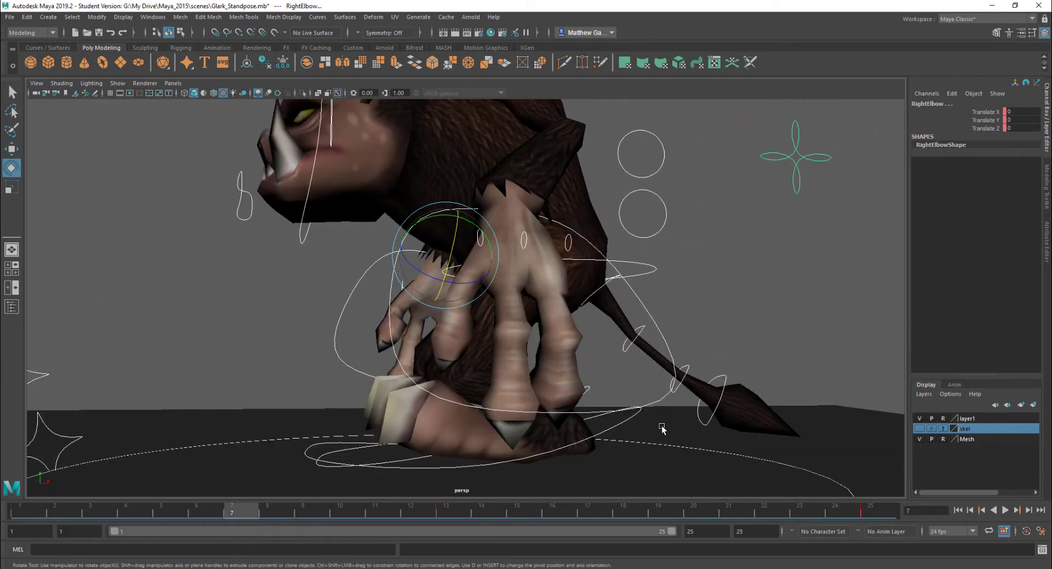
pyautogui.click(625, 424)
pyautogui.click(623, 422)
pyautogui.scroll(-4, 608, 405)
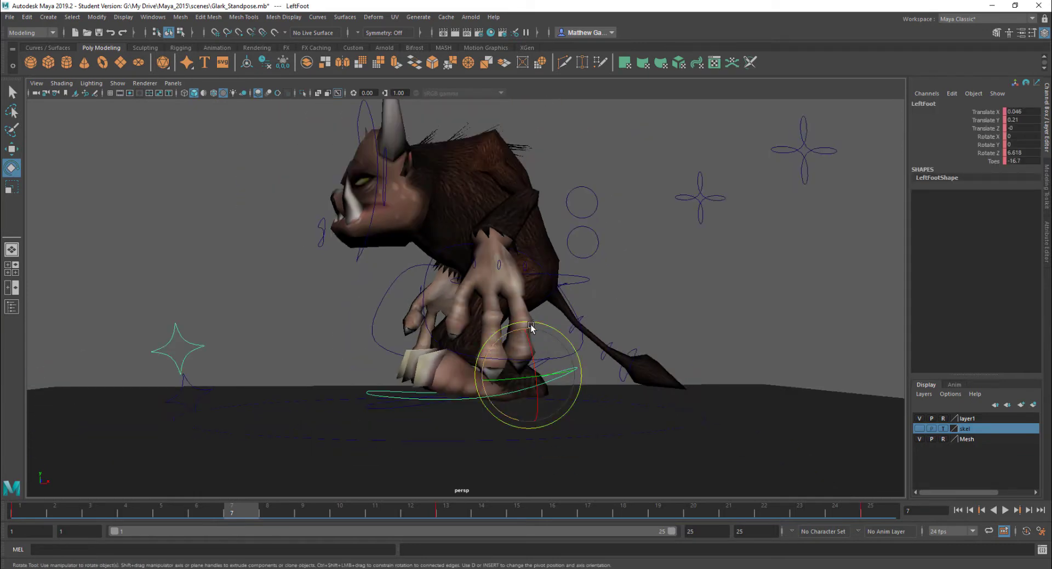
pyautogui.press('w')
pyautogui.moveTo(527, 317); pyautogui.dragTo(526, 345)
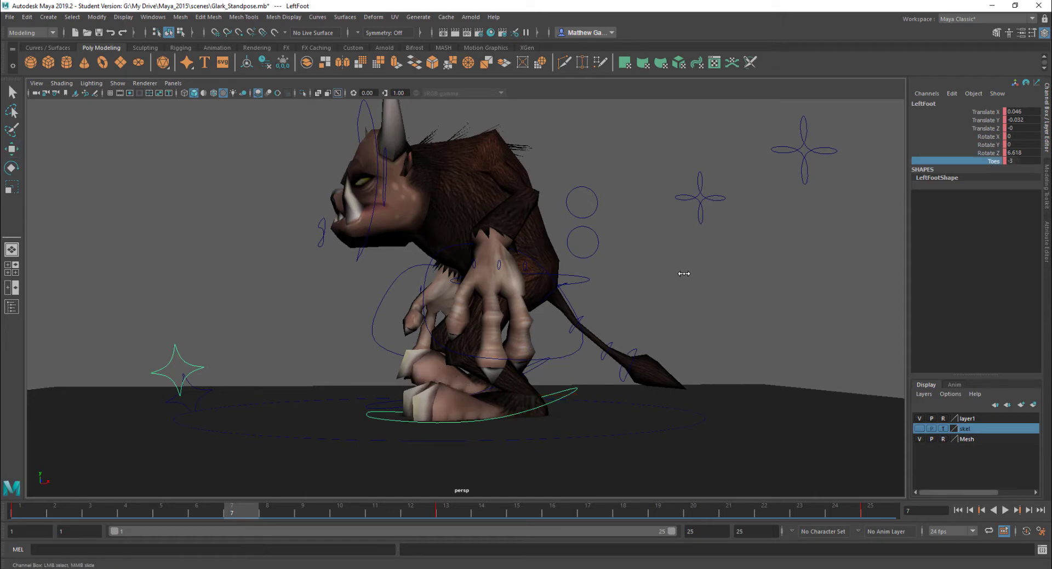
# At frame 7, raise the root to about -0.11 in Translate Y, shift it to about 0.17 in Translate Z and tilt it to about 9.4 in Rotate X
pyautogui.keyDown('alt'); pyautogui.moveTo(684, 273); pyautogui.dragTo(550, 285); pyautogui.keyUp('alt')
pyautogui.click(544, 281)
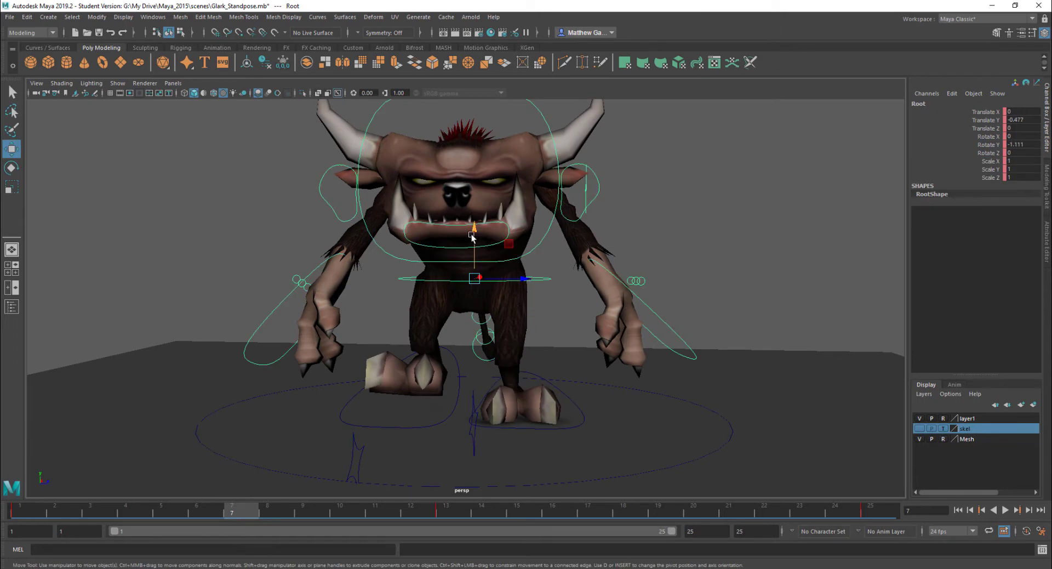
pyautogui.moveTo(470, 235); pyautogui.dragTo(471, 207)
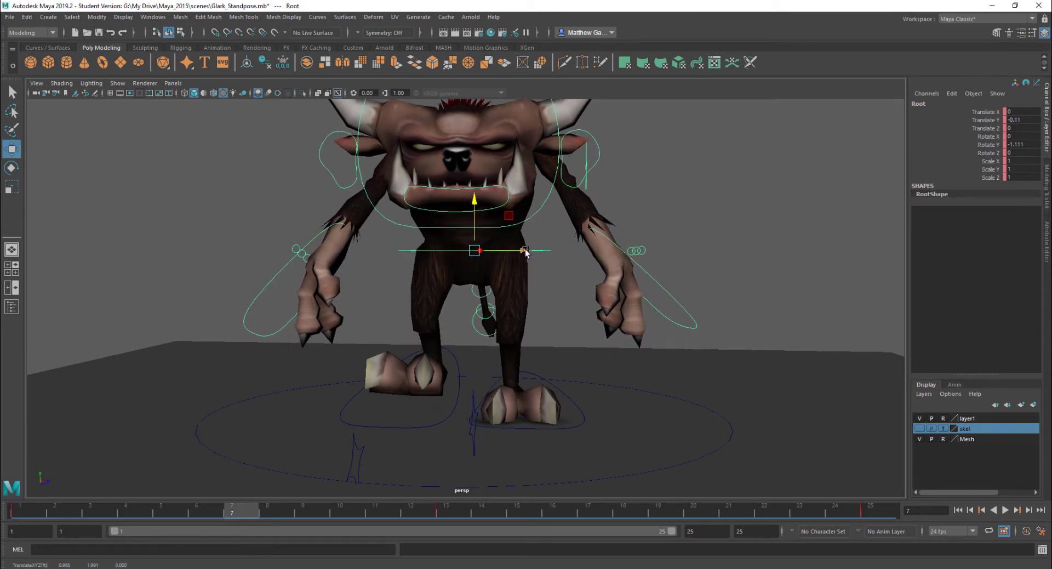
pyautogui.moveTo(526, 252); pyautogui.dragTo(522, 285)
pyautogui.press('e')
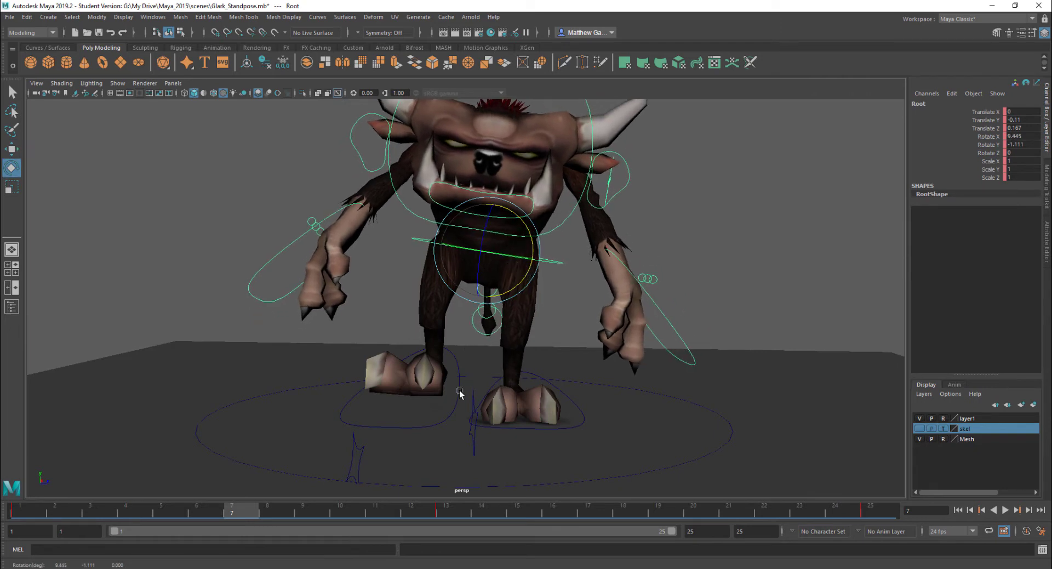
# Pitch the right foot down to about 81 in Rotate Z, raise it to about 1.08 in Translate Y and adjust its toes
pyautogui.click(458, 390)
pyautogui.keyDown('alt'); pyautogui.moveTo(460, 392); pyautogui.dragTo(419, 262); pyautogui.keyUp('alt')
pyautogui.press('w')
pyautogui.press('e')
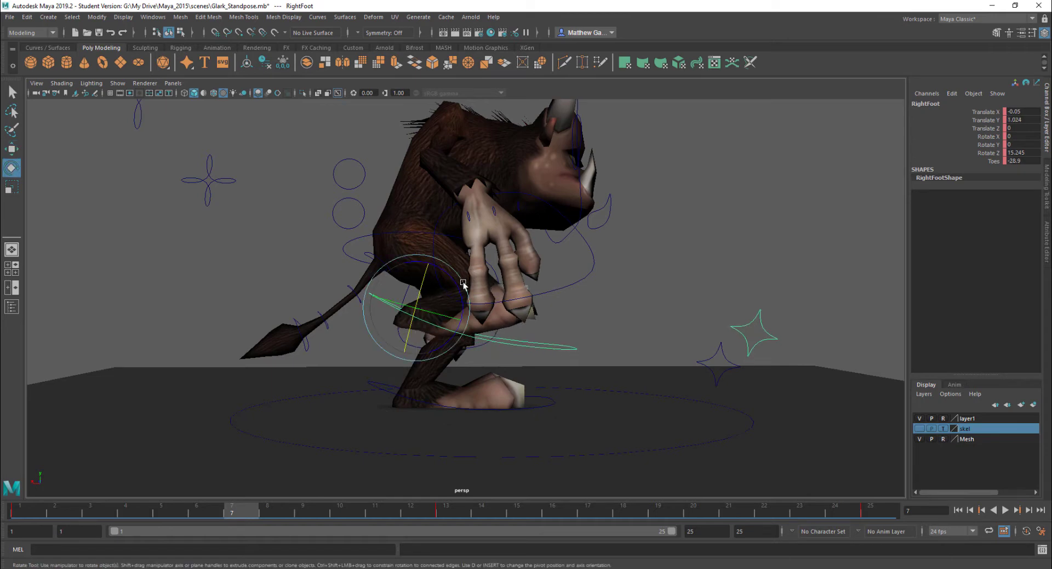
pyautogui.moveTo(458, 299); pyautogui.dragTo(425, 348)
pyautogui.press('w')
pyautogui.moveTo(418, 272); pyautogui.dragTo(417, 262)
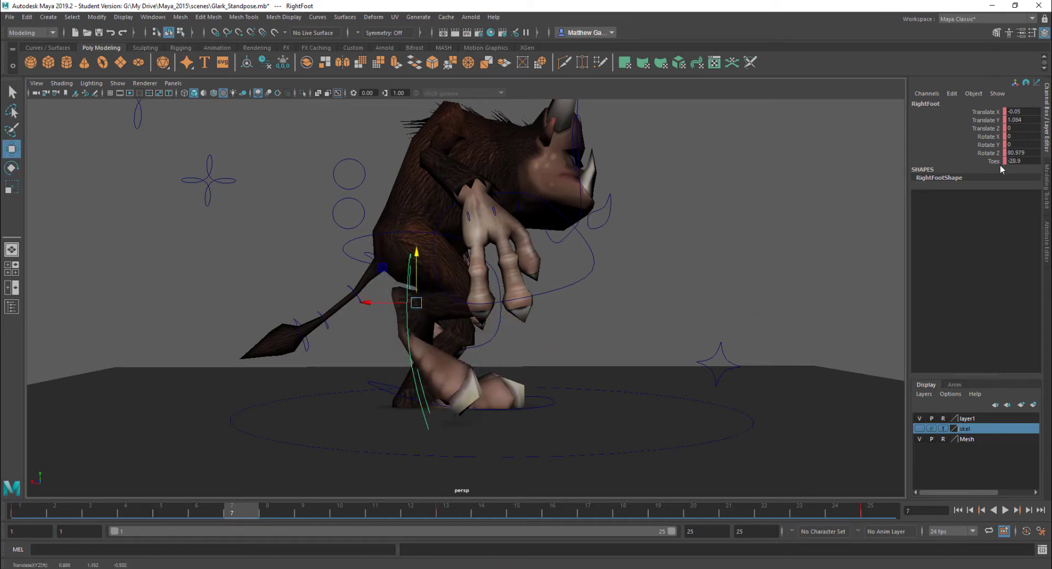
pyautogui.moveTo(665, 339); pyautogui.dragTo(708, 335, button='middle')
# Move the right knee control outward to about -0.93 in Translate Z
pyautogui.keyDown('alt'); pyautogui.moveTo(495, 288); pyautogui.dragTo(475, 441); pyautogui.keyUp('alt')
pyautogui.scroll(-6, 414, 296)
pyautogui.press('w')
pyautogui.keyDown('alt'); pyautogui.moveTo(469, 408); pyautogui.dragTo(475, 441); pyautogui.keyUp('alt')
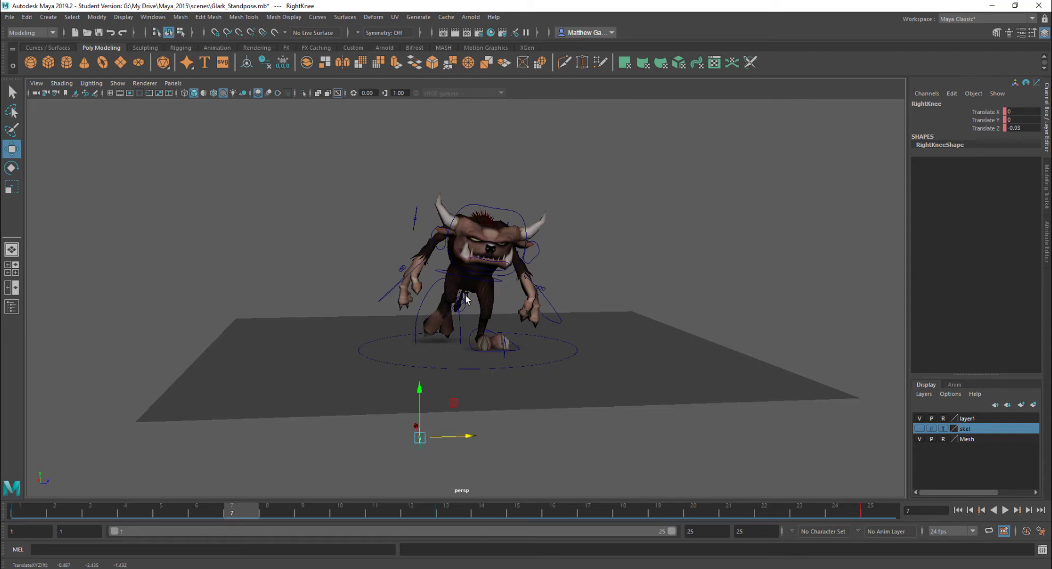
# Check the passing pose from the front and side, and key all the rig controls at frame 7
pyautogui.keyDown('alt'); pyautogui.moveTo(438, 344); pyautogui.dragTo(362, 415); pyautogui.keyUp('alt')
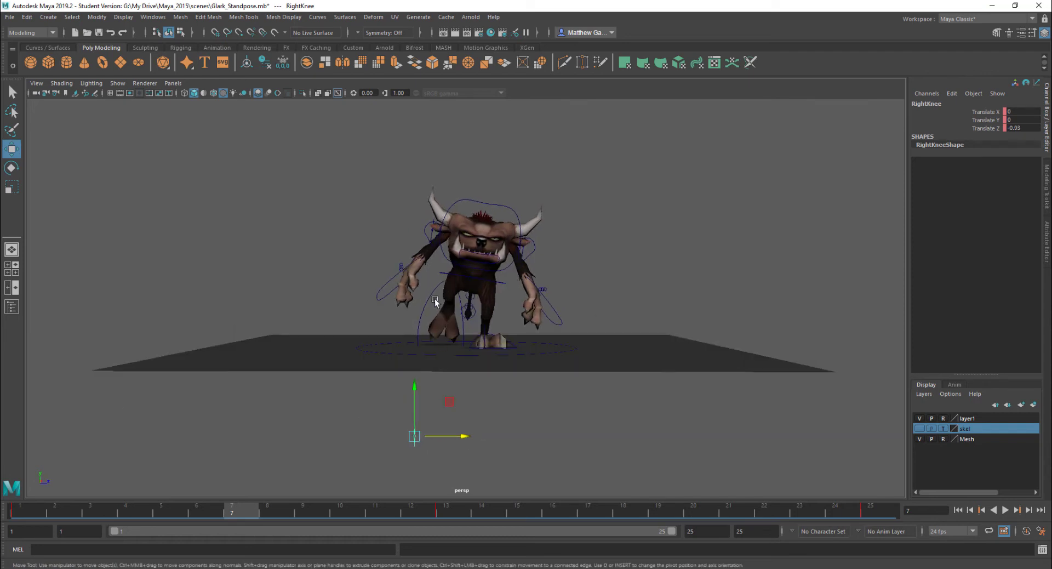
pyautogui.keyDown('alt'); pyautogui.moveTo(290, 393); pyautogui.dragTo(469, 435); pyautogui.keyUp('alt')
pyautogui.moveTo(423, 329)
pyautogui.keyDown('alt'); pyautogui.mouseDown()
pyautogui.moveTo(336, 327)
pyautogui.moveTo(540, 312)
pyautogui.moveTo(388, 312)
pyautogui.moveTo(439, 327)
pyautogui.mouseUp(); pyautogui.keyUp('alt')
pyautogui.scroll(5, 419, 331)
pyautogui.scroll(-2, 418, 331)
pyautogui.keyDown('alt'); pyautogui.moveTo(582, 299); pyautogui.dragTo(548, 295); pyautogui.keyUp('alt')
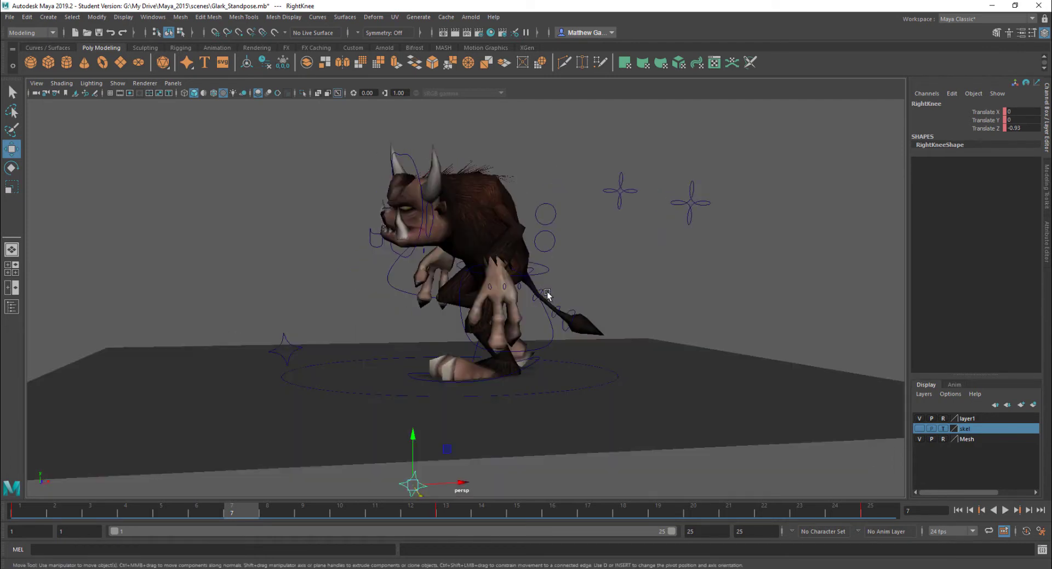
pyautogui.scroll(-3, 478, 265)
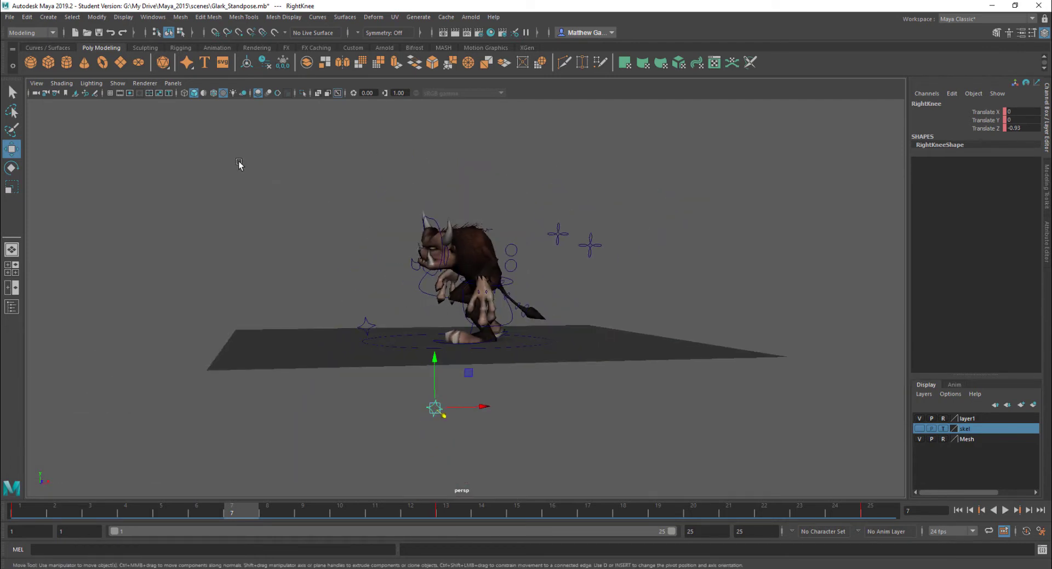
pyautogui.moveTo(735, 457); pyautogui.dragTo(736, 457)
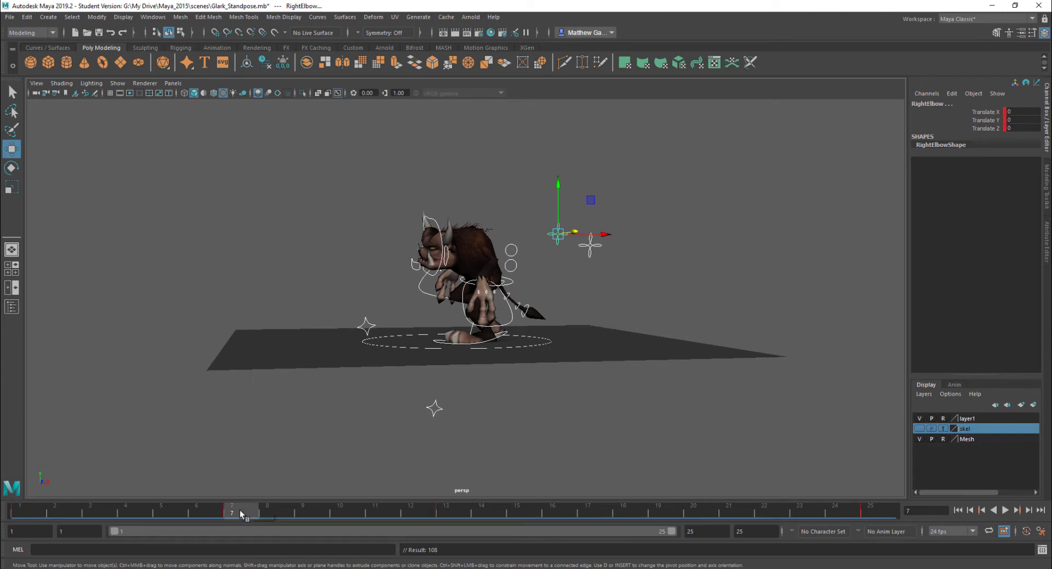
# At frame 19, plant the right foot at about -0.04 in Translate Y, 11.4 in Rotate Z and -14.9 in Toes
pyautogui.moveTo(241, 514); pyautogui.dragTo(658, 509)
pyautogui.scroll(3, 521, 402)
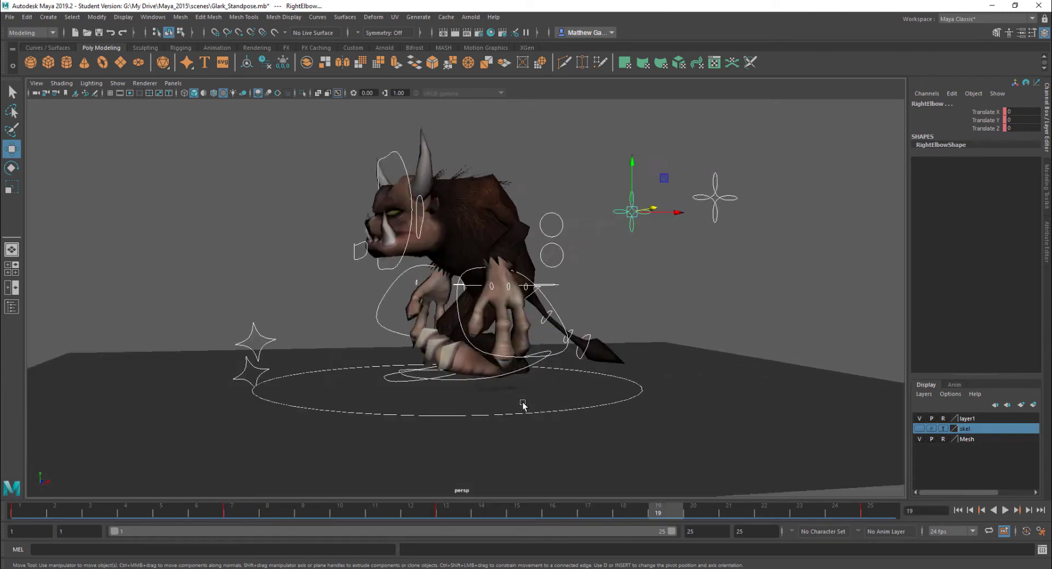
pyautogui.keyDown('alt'); pyautogui.moveTo(523, 405); pyautogui.dragTo(388, 392); pyautogui.keyUp('alt')
pyautogui.click(596, 451)
pyautogui.click(467, 446)
pyautogui.scroll(3, 463, 380)
pyautogui.scroll(-3, 395, 324)
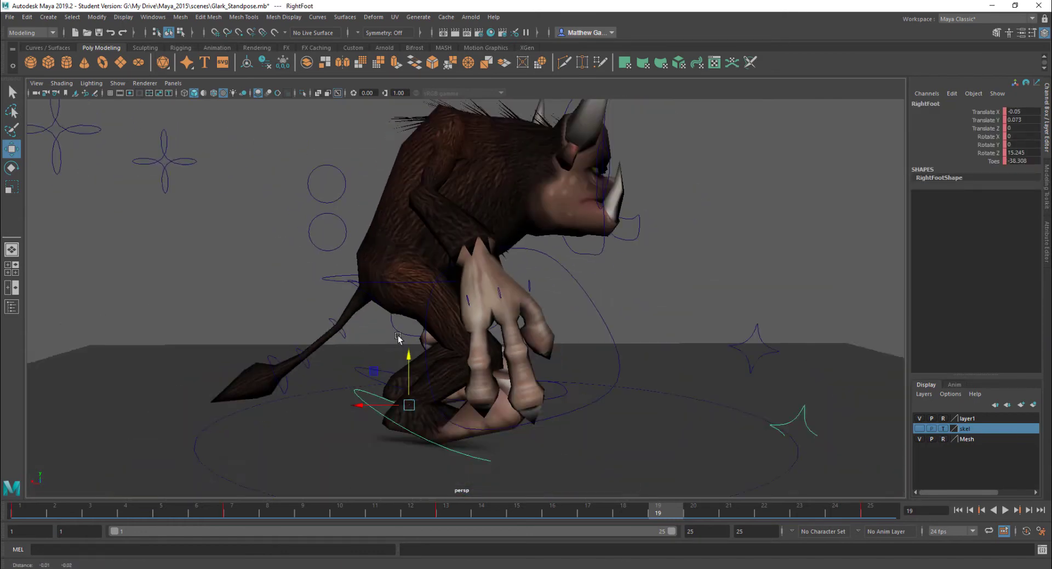
pyautogui.keyDown('alt'); pyautogui.moveTo(394, 324); pyautogui.dragTo(392, 289, button='middle'); pyautogui.keyUp('alt')
pyautogui.moveTo(406, 323); pyautogui.dragTo(406, 335)
pyautogui.press('e')
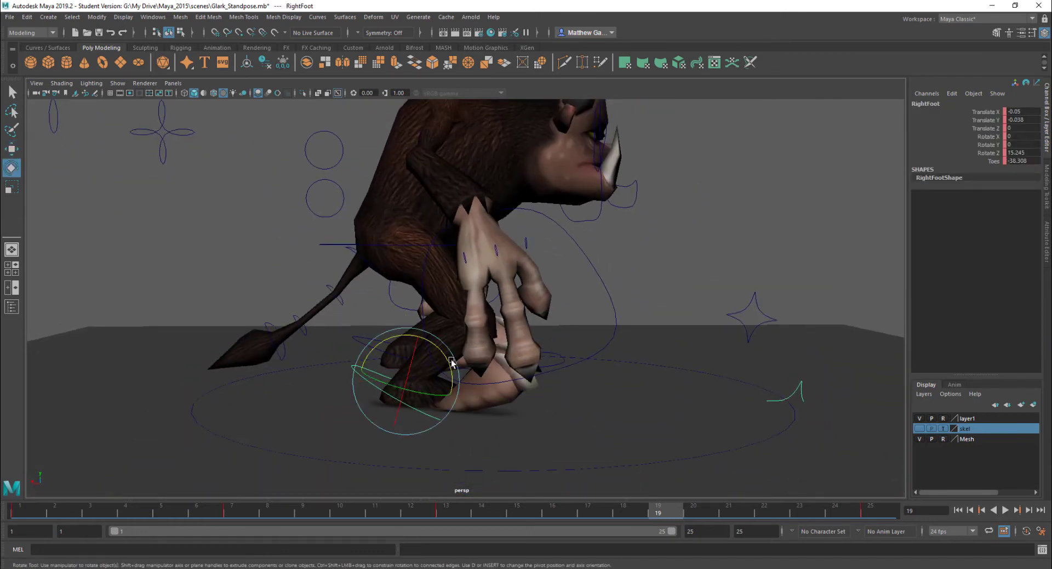
pyautogui.moveTo(449, 362); pyautogui.dragTo(446, 358)
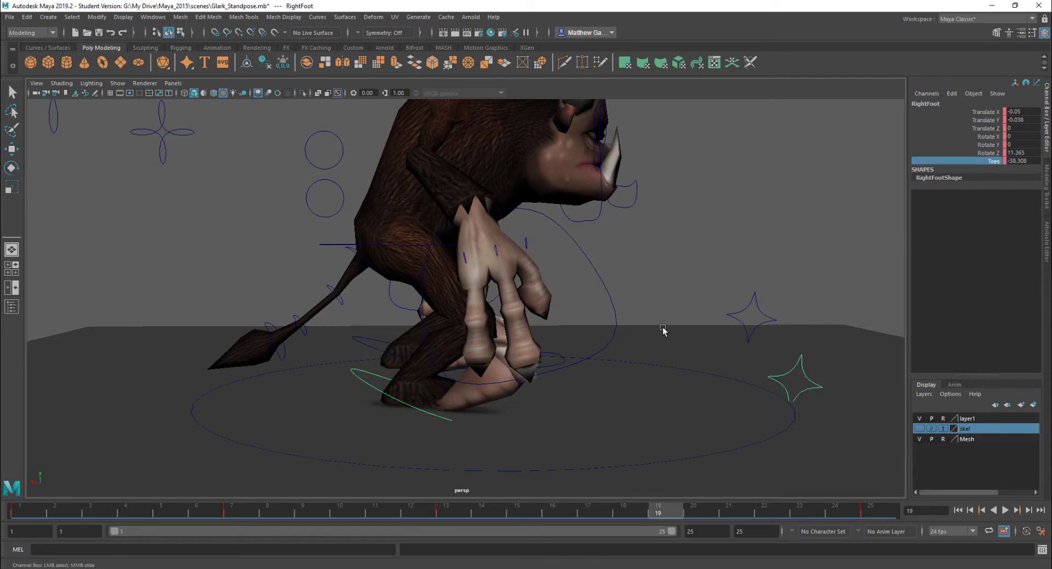
pyautogui.moveTo(597, 343); pyautogui.dragTo(682, 343, button='middle')
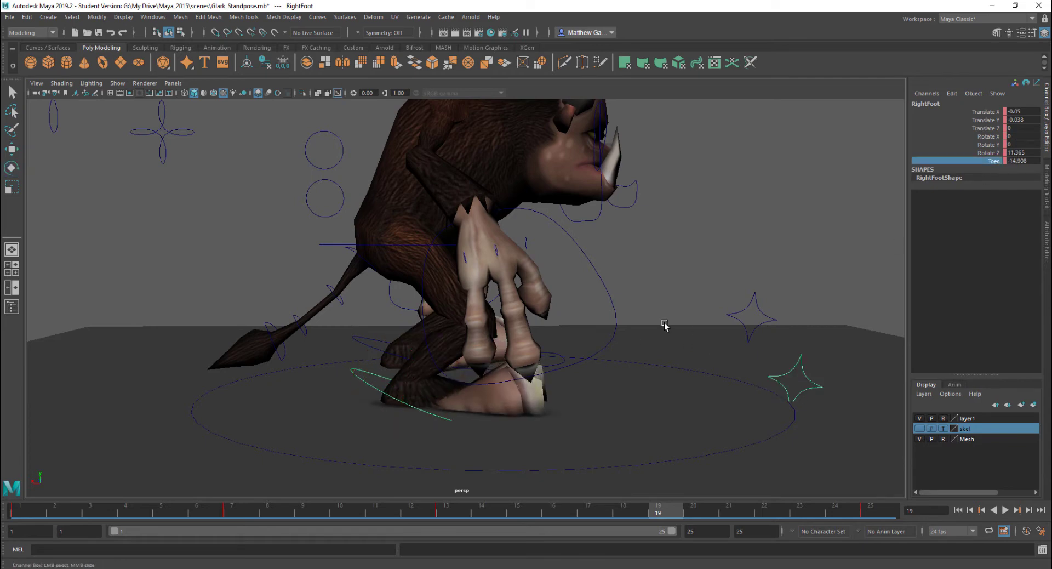
pyautogui.keyDown('alt'); pyautogui.moveTo(639, 327); pyautogui.dragTo(528, 312); pyautogui.keyUp('alt')
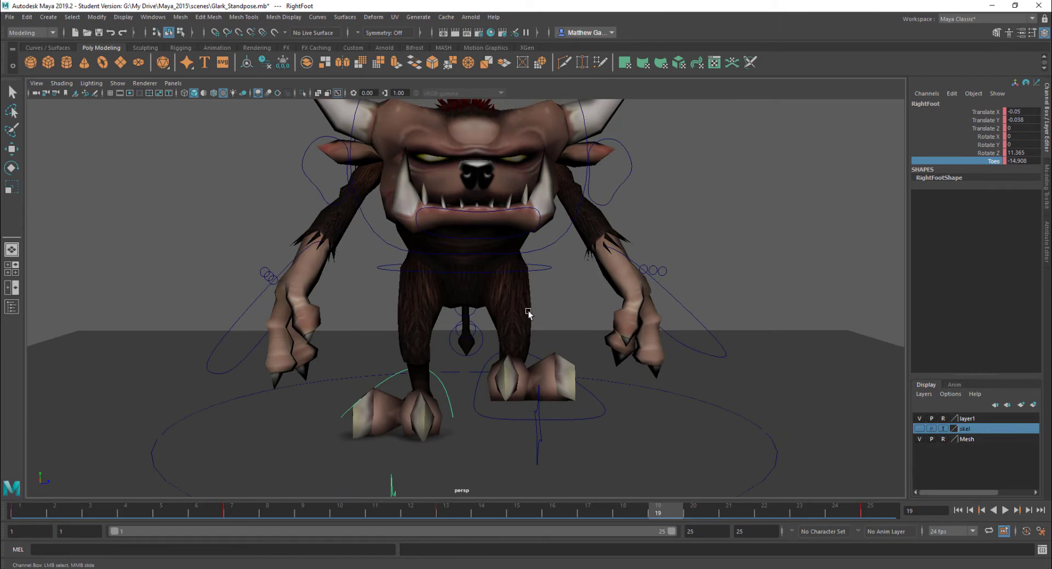
# Raise the root at frame 19, shift it over the planted right foot and tilt the hips
pyautogui.click(547, 272)
pyautogui.keyDown('alt'); pyautogui.moveTo(547, 272); pyautogui.dragTo(548, 275); pyautogui.keyUp('alt')
pyautogui.click(547, 269)
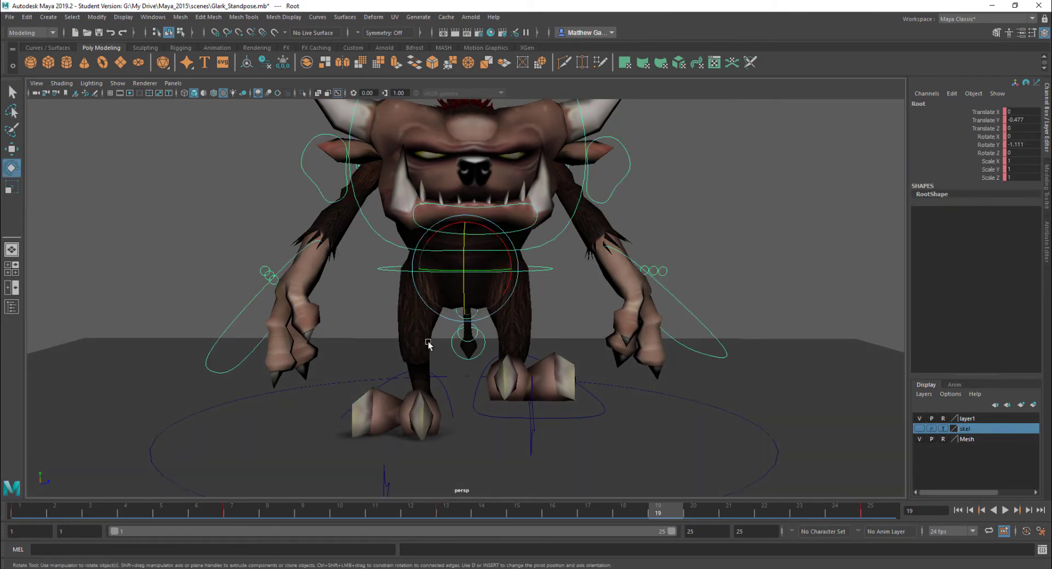
pyautogui.press('w')
pyautogui.moveTo(499, 235); pyautogui.dragTo(479, 207, button='middle')
pyautogui.press('e')
pyautogui.moveTo(487, 266); pyautogui.dragTo(548, 405, button='middle')
# Lift the left foot to about 1.12 in Translate Y, pitch it down to about 64 in Rotate Z and adjust its toes
pyautogui.click(588, 424)
pyautogui.keyDown('alt'); pyautogui.moveTo(582, 376); pyautogui.dragTo(492, 332); pyautogui.keyUp('alt')
pyautogui.press('e')
pyautogui.keyDown('alt'); pyautogui.moveTo(492, 332); pyautogui.dragTo(486, 312); pyautogui.keyUp('alt')
pyautogui.press('w')
pyautogui.moveTo(562, 286); pyautogui.dragTo(600, 267)
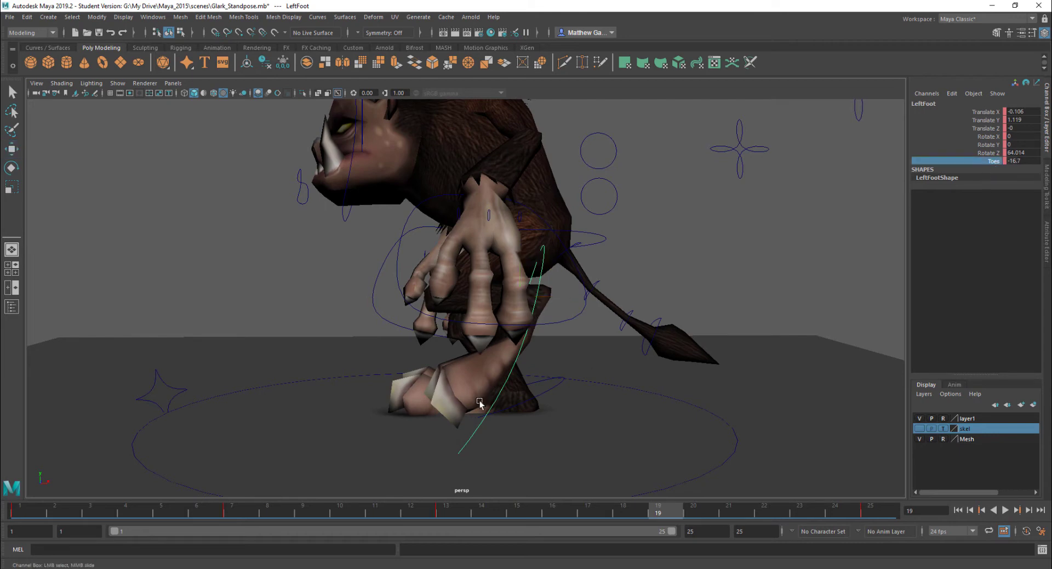
pyautogui.moveTo(480, 403); pyautogui.dragTo(511, 429, button='middle')
# Move the left knee control outward to about 0.65 in Translate Z and key all the rig controls at frame 19
pyautogui.keyDown('alt'); pyautogui.moveTo(522, 421); pyautogui.dragTo(434, 448); pyautogui.keyUp('alt')
pyautogui.click(491, 443)
pyautogui.press('w')
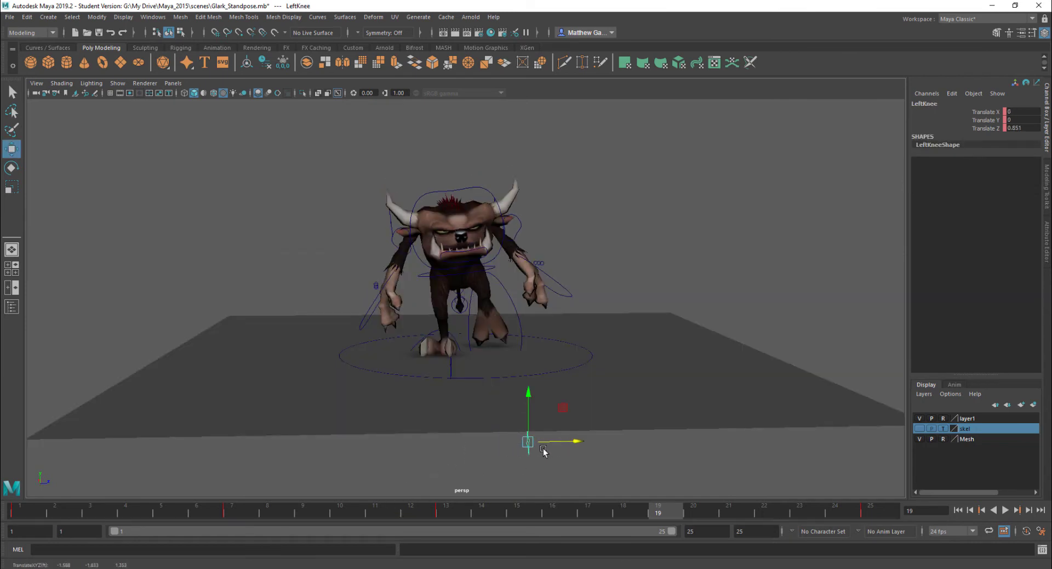
pyautogui.moveTo(296, 163); pyautogui.dragTo(740, 432)
pyautogui.press('s')
# Play back the walk cycle and review it from the front and the side
pyautogui.click(1005, 510)
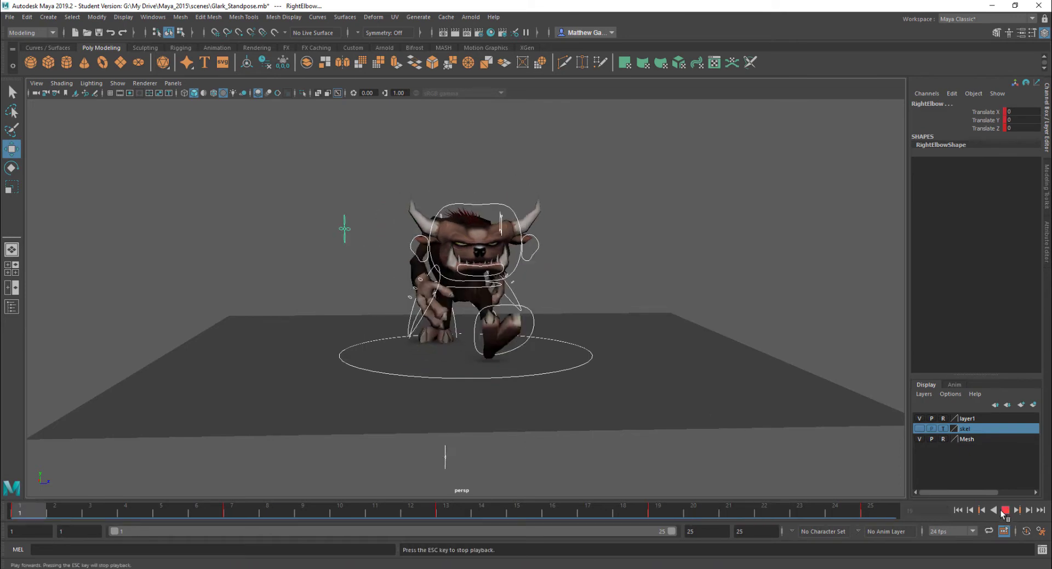
pyautogui.keyDown('alt'); pyautogui.moveTo(361, 284); pyautogui.dragTo(488, 268); pyautogui.keyUp('alt')
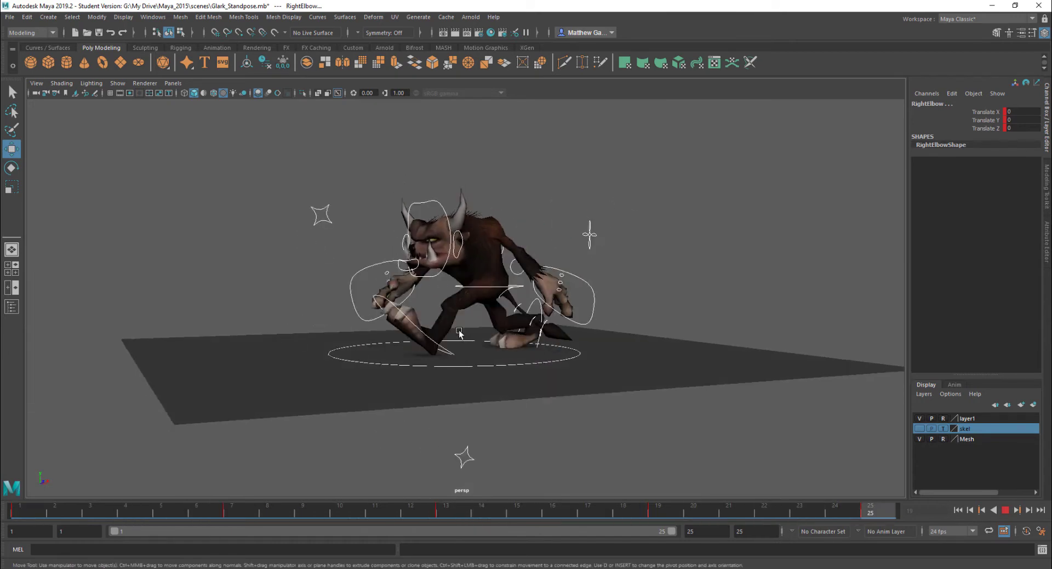
pyautogui.keyDown('alt'); pyautogui.moveTo(459, 334); pyautogui.dragTo(605, 341); pyautogui.keyUp('alt')
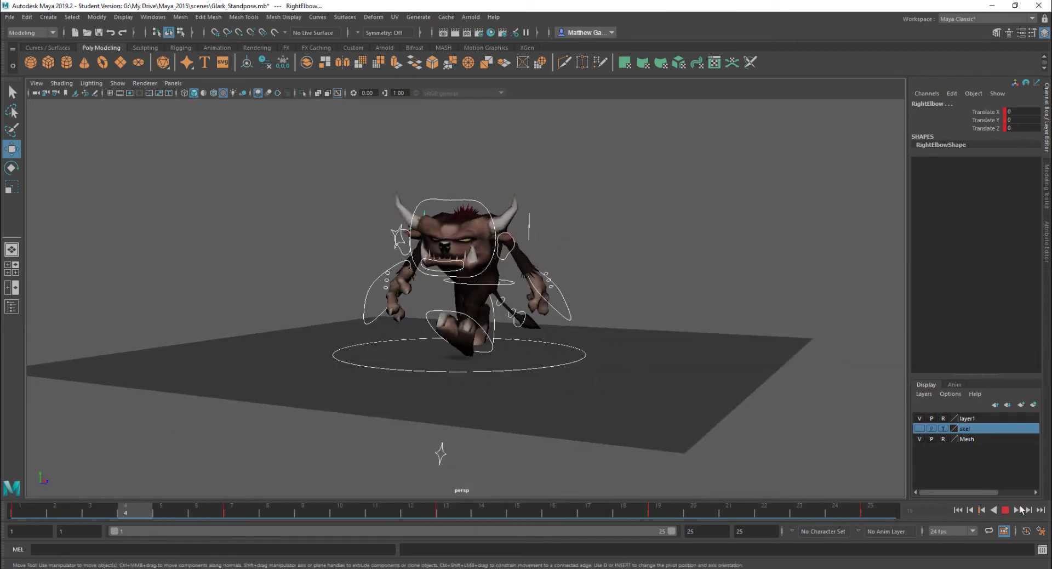
pyautogui.press('Escape')
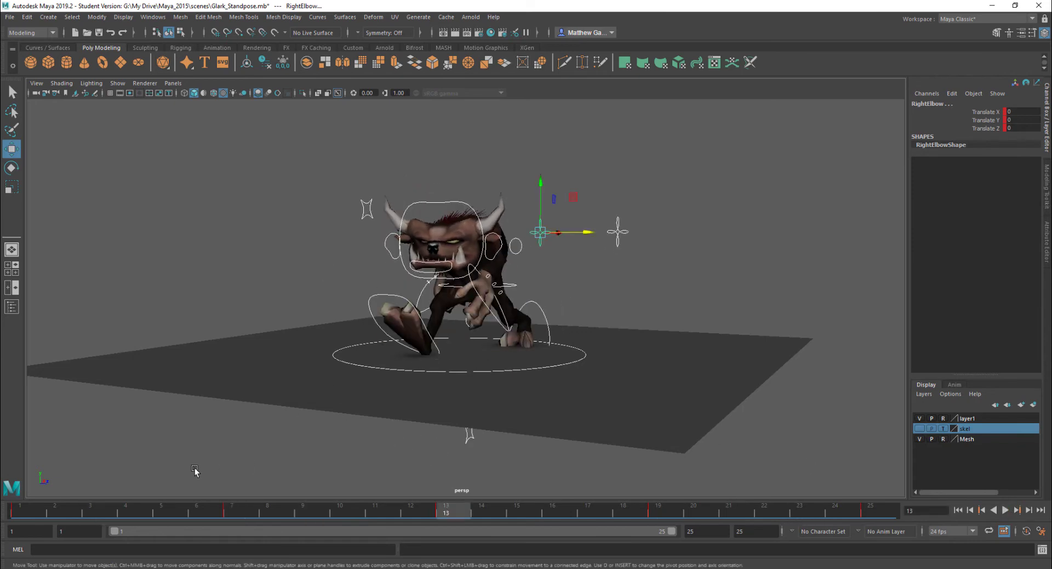
# At frame 4, rotate the left foot flatter to the ground, adjust its height and key it
pyautogui.click(26, 511)
pyautogui.scroll(8, 474, 284)
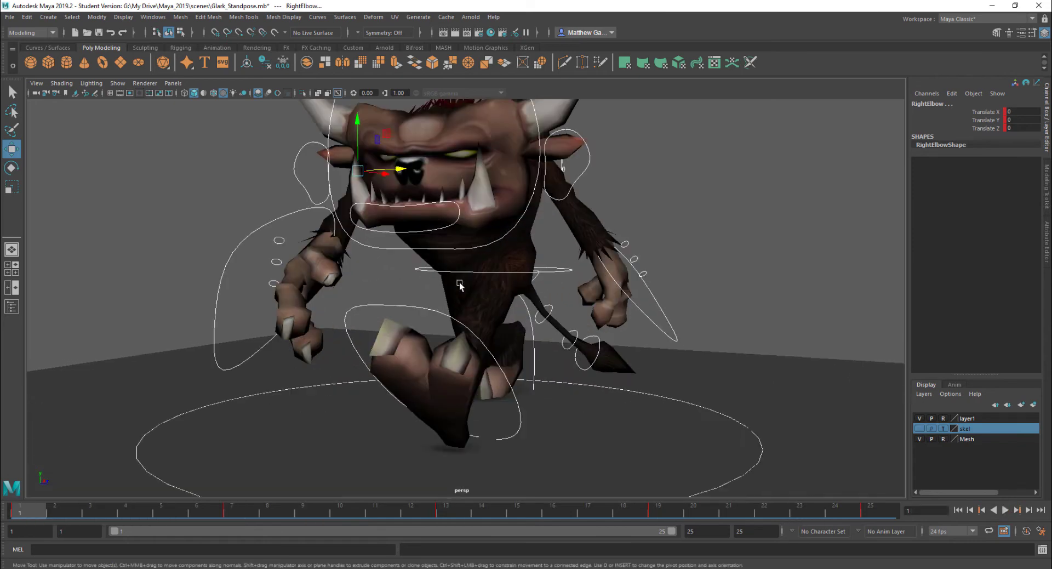
pyautogui.keyDown('alt'); pyautogui.moveTo(460, 284); pyautogui.dragTo(430, 291); pyautogui.keyUp('alt')
pyautogui.scroll(-3, 430, 290)
pyautogui.keyDown('alt'); pyautogui.moveTo(540, 219); pyautogui.dragTo(412, 314); pyautogui.keyUp('alt')
pyautogui.scroll(3, 402, 333)
pyautogui.click(391, 447)
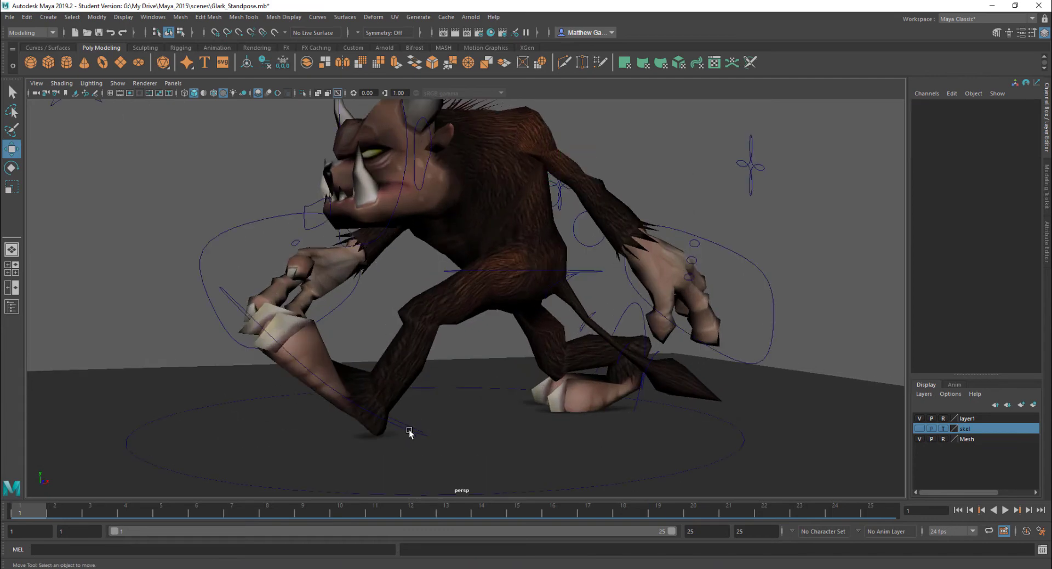
pyautogui.click(409, 432)
pyautogui.click(127, 510)
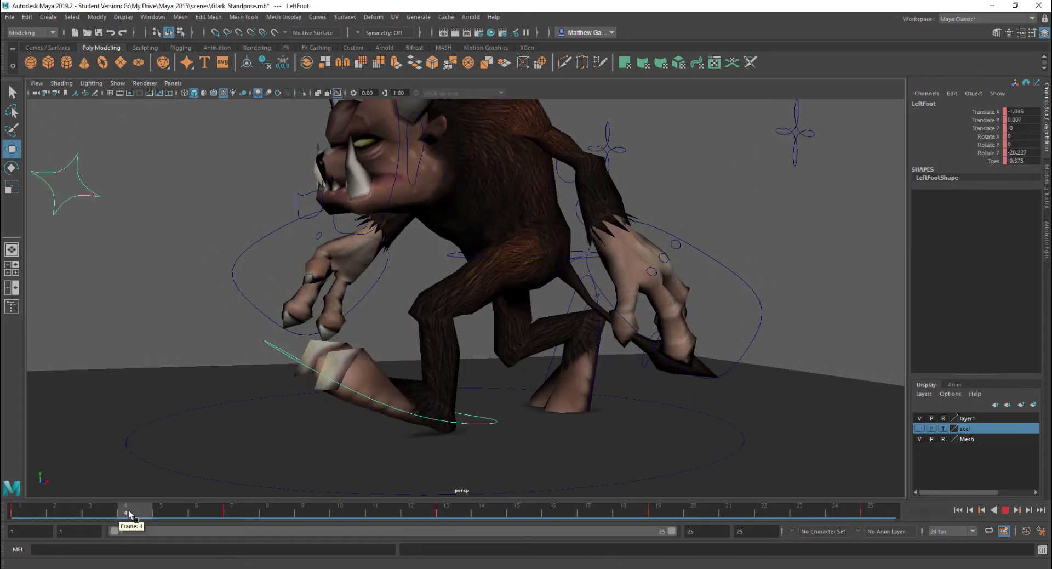
pyautogui.press('e')
pyautogui.moveTo(447, 362); pyautogui.dragTo(436, 358)
pyautogui.press('w')
pyautogui.hotkey('alt', 'v')
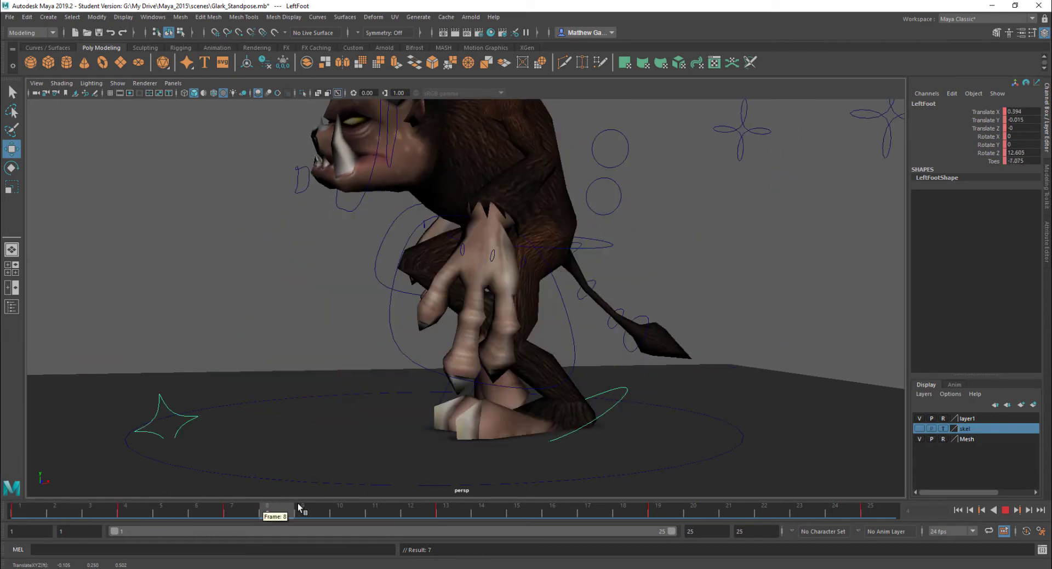
# At frame 10, key the left foot at about -0.005 in Translate Y, 10.5 in Rotate Z and -10.7 in Toes
pyautogui.click(338, 507)
pyautogui.press('f')
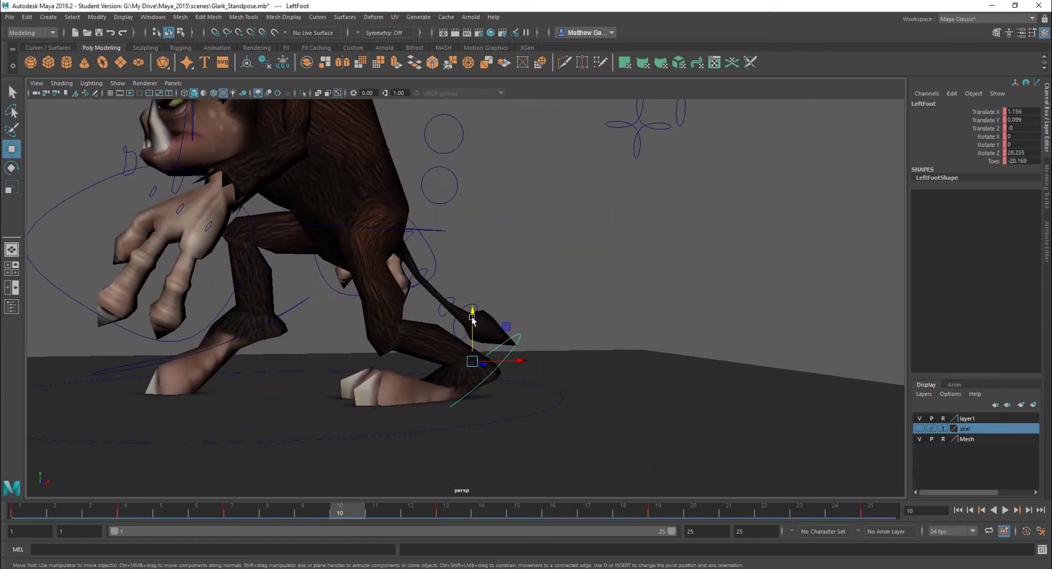
pyautogui.moveTo(471, 317)
pyautogui.mouseDown()
pyautogui.moveTo(475, 305)
pyautogui.moveTo(500, 327)
pyautogui.moveTo(472, 323)
pyautogui.mouseUp()
pyautogui.press('e')
pyautogui.press('w')
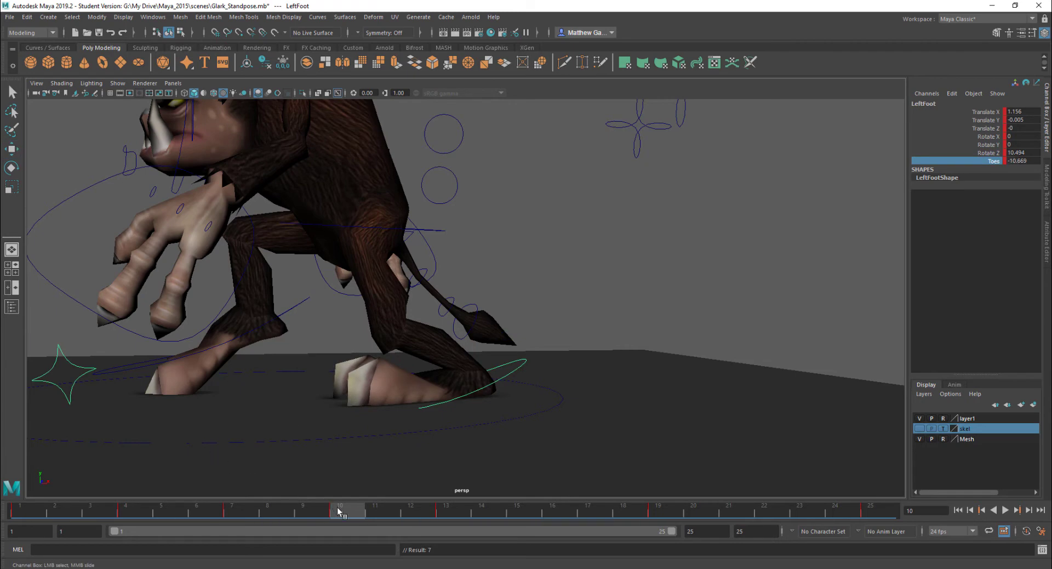
pyautogui.hotkey('alt', 'v')
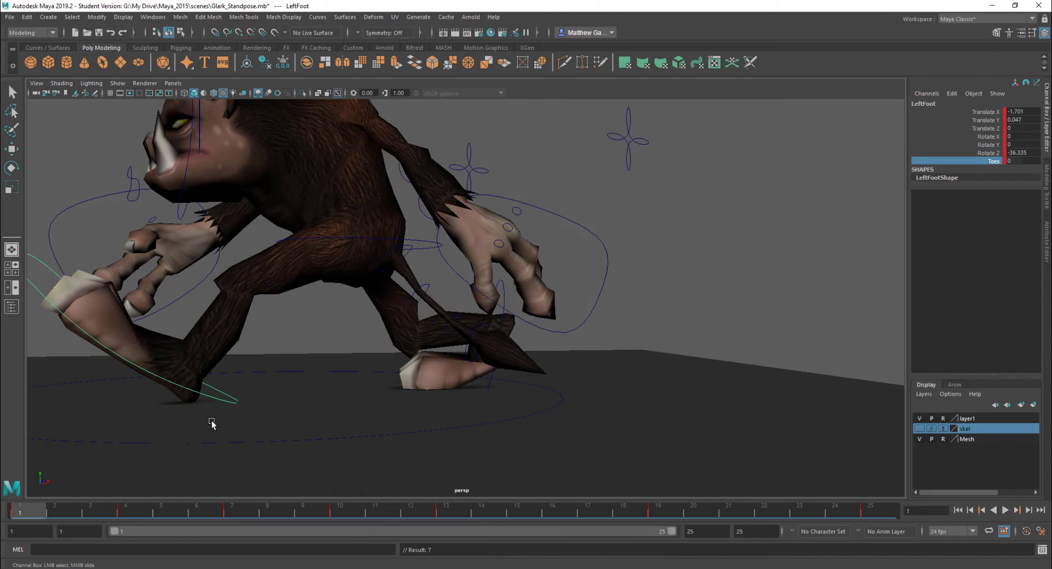
# At frame 16, move the left foot back to about Translate 1.67, 0.92, 0.13, rotate it to about 84.2 in Rotate Z and key it
pyautogui.moveTo(43, 518)
pyautogui.mouseDown()
pyautogui.moveTo(504, 524)
pyautogui.moveTo(444, 529)
pyautogui.moveTo(481, 524)
pyautogui.moveTo(446, 512)
pyautogui.moveTo(539, 521)
pyautogui.moveTo(552, 509)
pyautogui.mouseUp()
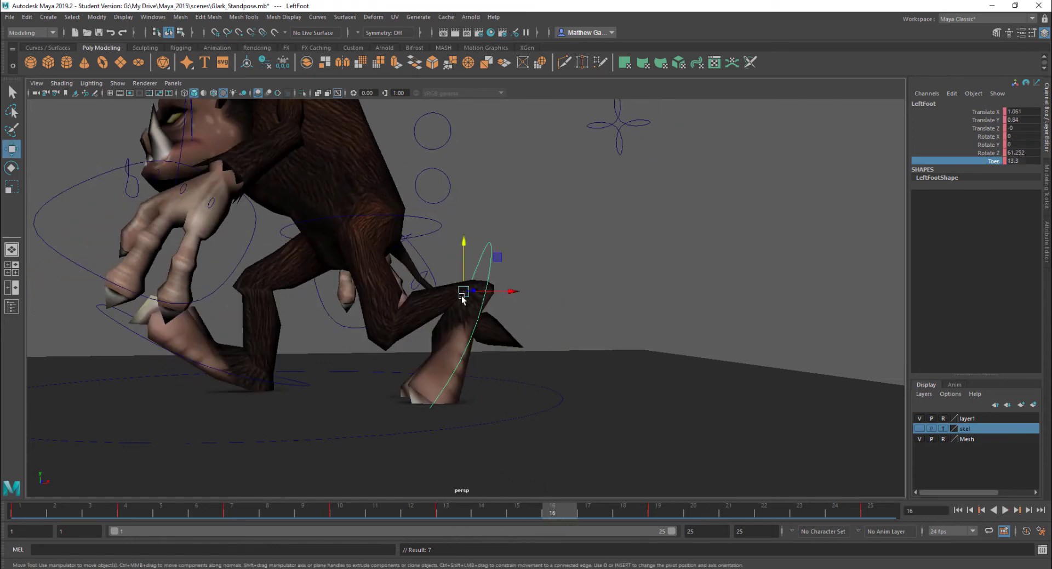
pyautogui.moveTo(463, 294); pyautogui.dragTo(536, 258)
pyautogui.press('w')
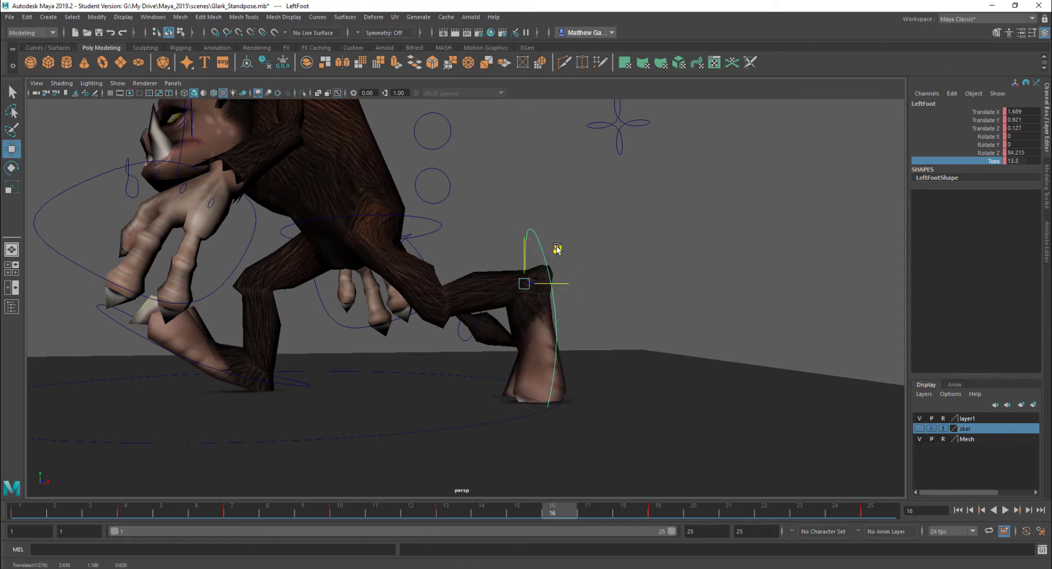
pyautogui.hotkey('alt', 'v')
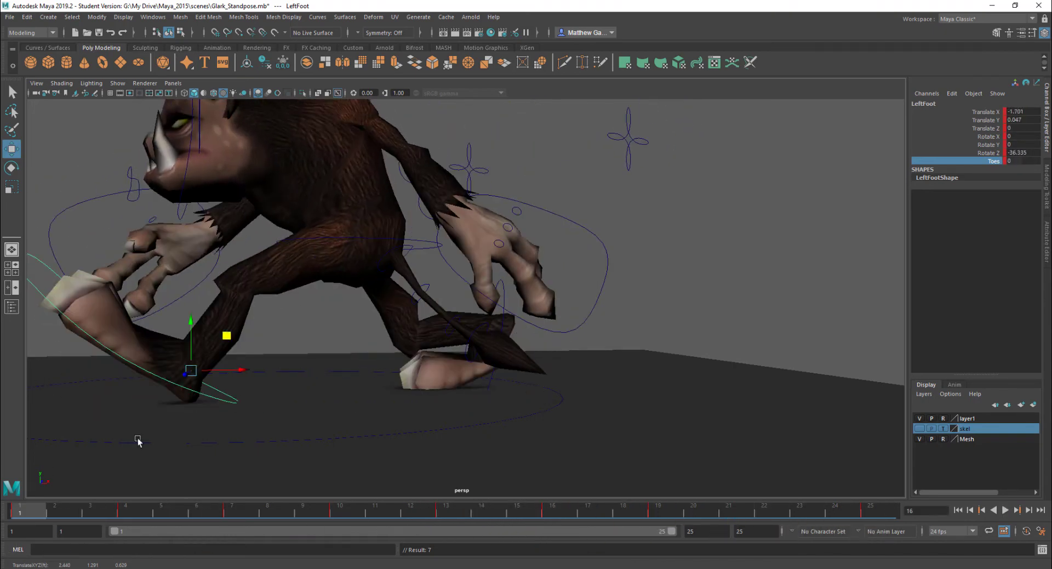
# At frame 1, bend the left foot's toes up to about -47.4 in Toes
pyautogui.keyDown('alt'); pyautogui.moveTo(232, 297); pyautogui.dragTo(296, 307, button='middle'); pyautogui.keyUp('alt')
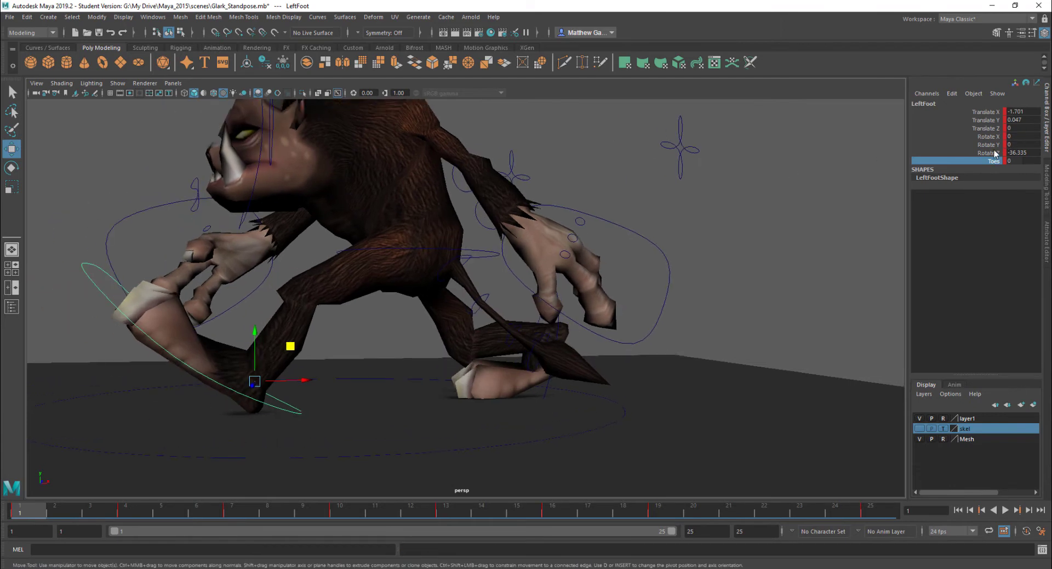
pyautogui.moveTo(703, 251); pyautogui.dragTo(396, 274, button='middle')
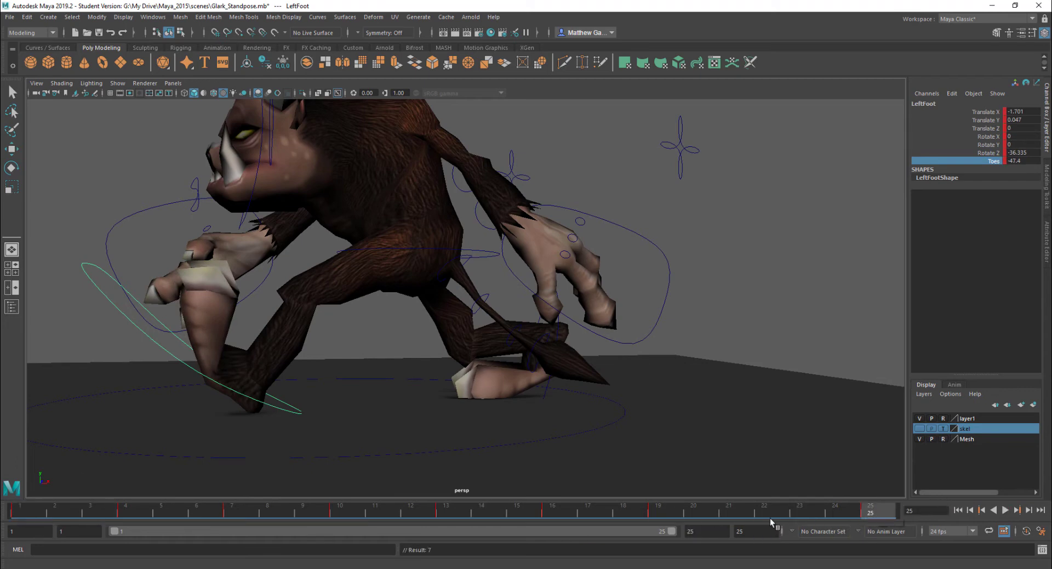
# At frame 4, move the right foot to about 1.68 in Translate X and 1.11 in Translate Y, adjust its rotation and key it
pyautogui.hotkey('alt', 'v')
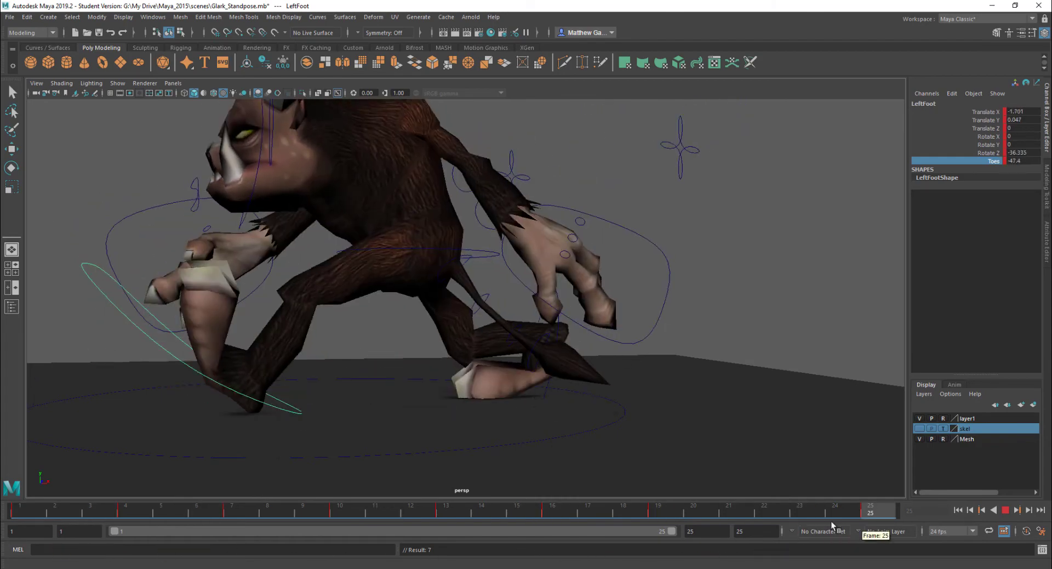
pyautogui.moveTo(663, 533); pyautogui.dragTo(840, 482)
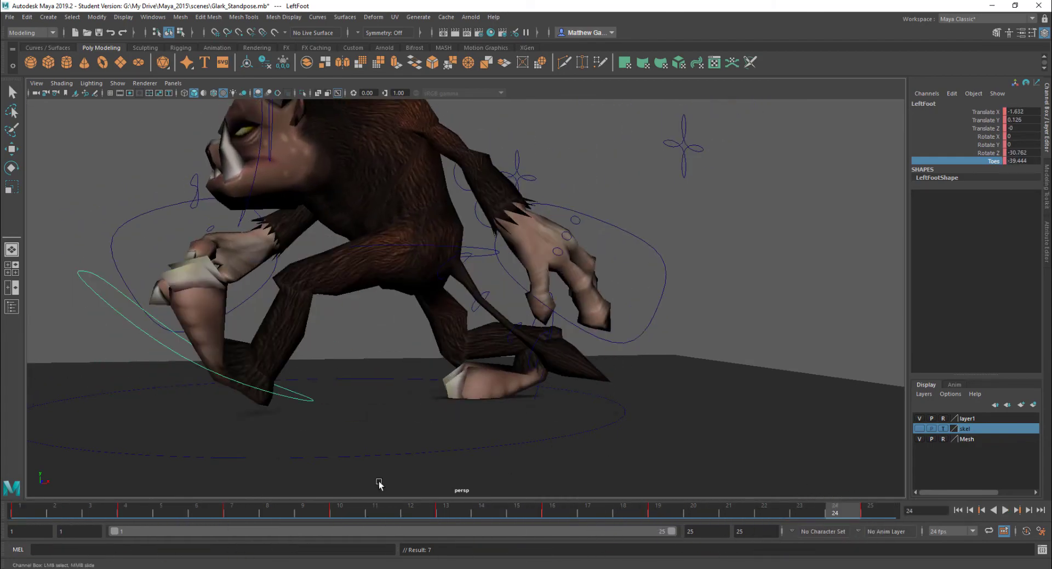
pyautogui.click(539, 423)
pyautogui.press('w')
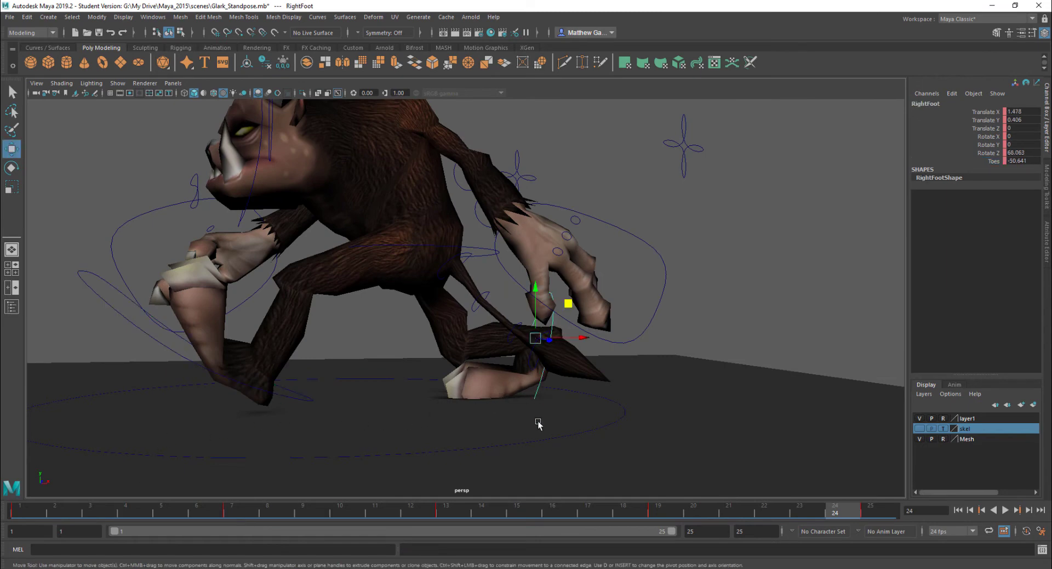
pyautogui.keyDown('alt'); pyautogui.moveTo(361, 333); pyautogui.dragTo(502, 315); pyautogui.keyUp('alt')
pyautogui.click(31, 510)
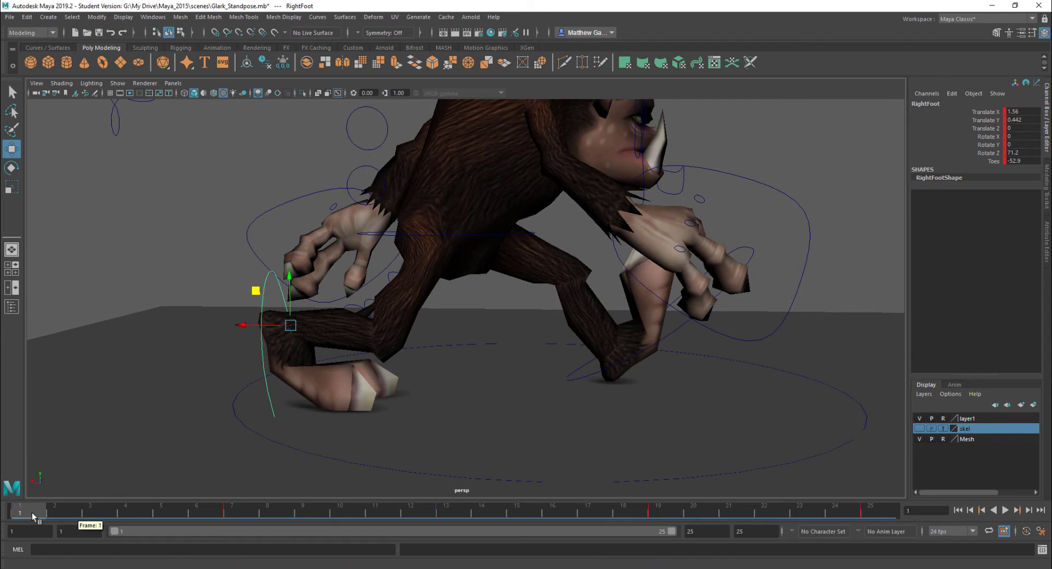
pyautogui.moveTo(32, 512); pyautogui.dragTo(131, 511)
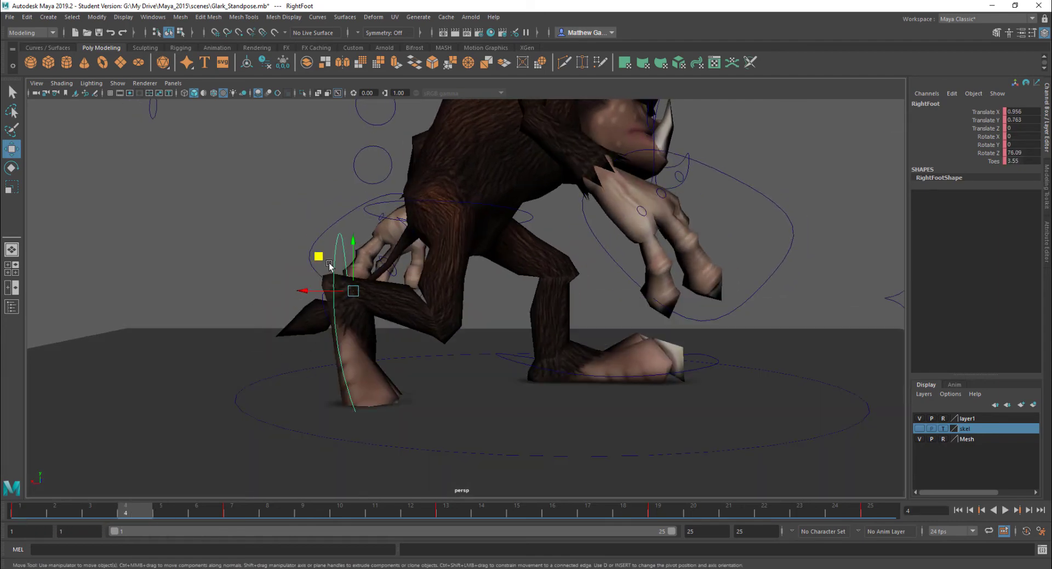
pyautogui.moveTo(292, 248); pyautogui.dragTo(218, 211, button='middle')
pyautogui.press('e')
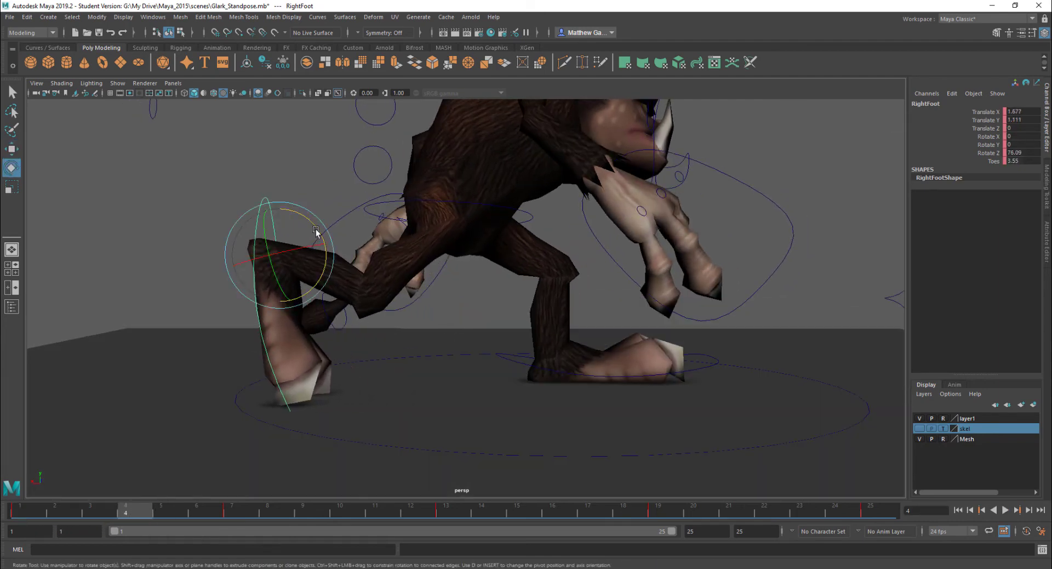
pyautogui.moveTo(316, 231); pyautogui.dragTo(317, 244)
# At frame 16, set the right foot to about -0.05 in Translate Y and 5.7 in Rotate Z, and key it
pyautogui.hotkey('alt', 'v')
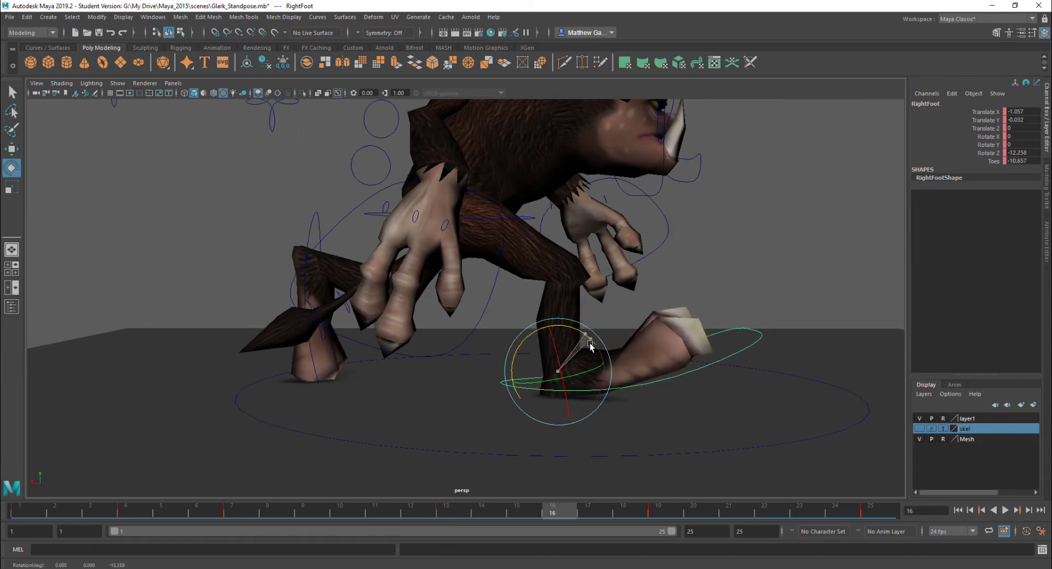
pyautogui.moveTo(595, 358); pyautogui.dragTo(597, 358)
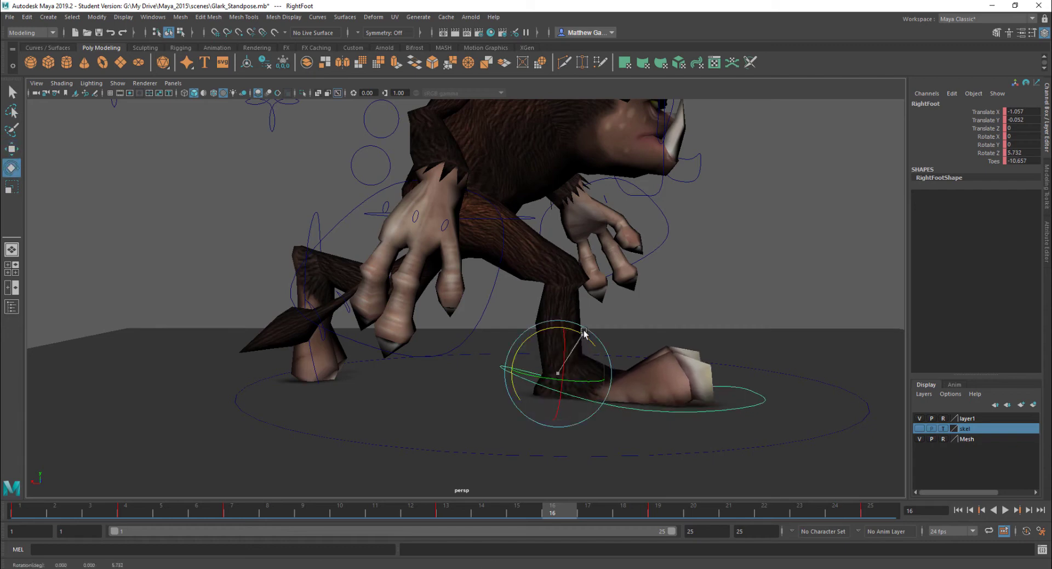
pyautogui.hotkey('alt', 'v')
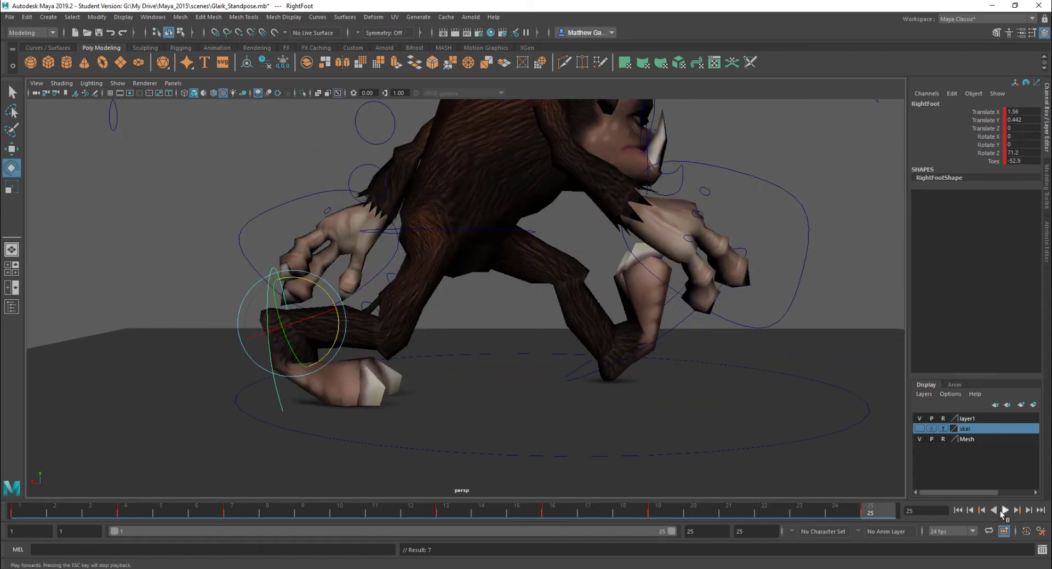
# Play back the walk cycle and examine the foot motion from several angles and distances
pyautogui.click(1005, 511)
pyautogui.scroll(-4, 634, 277)
pyautogui.keyDown('alt'); pyautogui.moveTo(634, 278); pyautogui.dragTo(417, 275); pyautogui.keyUp('alt')
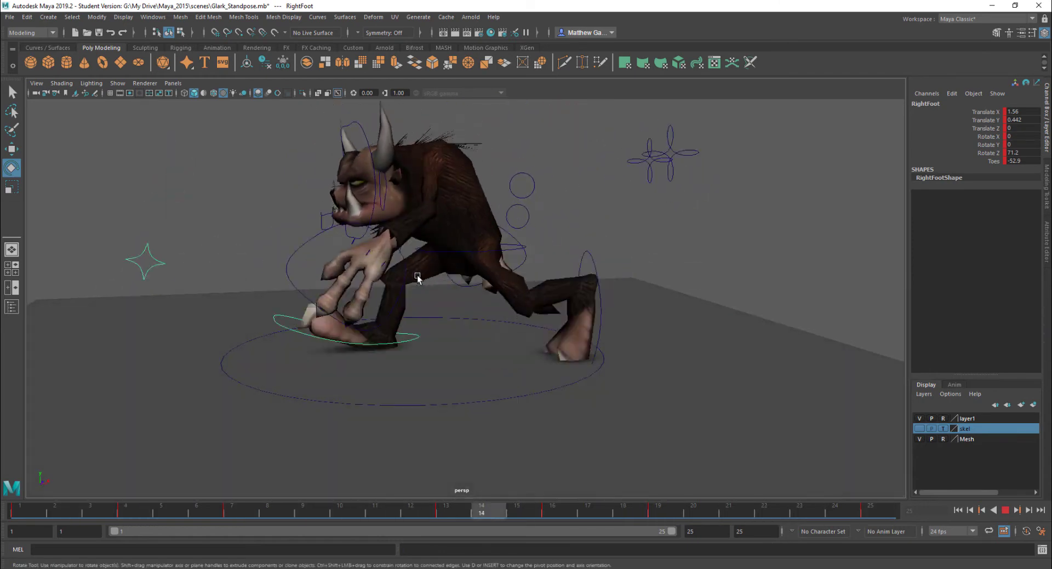
pyautogui.keyDown('alt'); pyautogui.moveTo(352, 310); pyautogui.dragTo(123, 327, button='right'); pyautogui.keyUp('alt')
pyautogui.keyDown('alt'); pyautogui.moveTo(124, 327); pyautogui.dragTo(162, 215); pyautogui.keyUp('alt')
pyautogui.scroll(5, 196, 306)
pyautogui.scroll(-5, 157, 307)
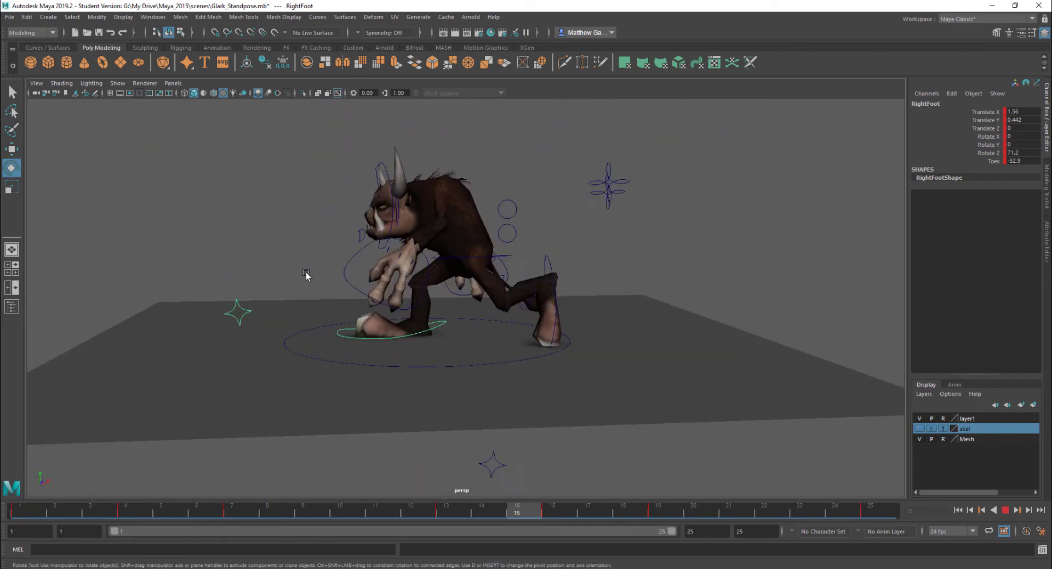
pyautogui.click(1007, 511)
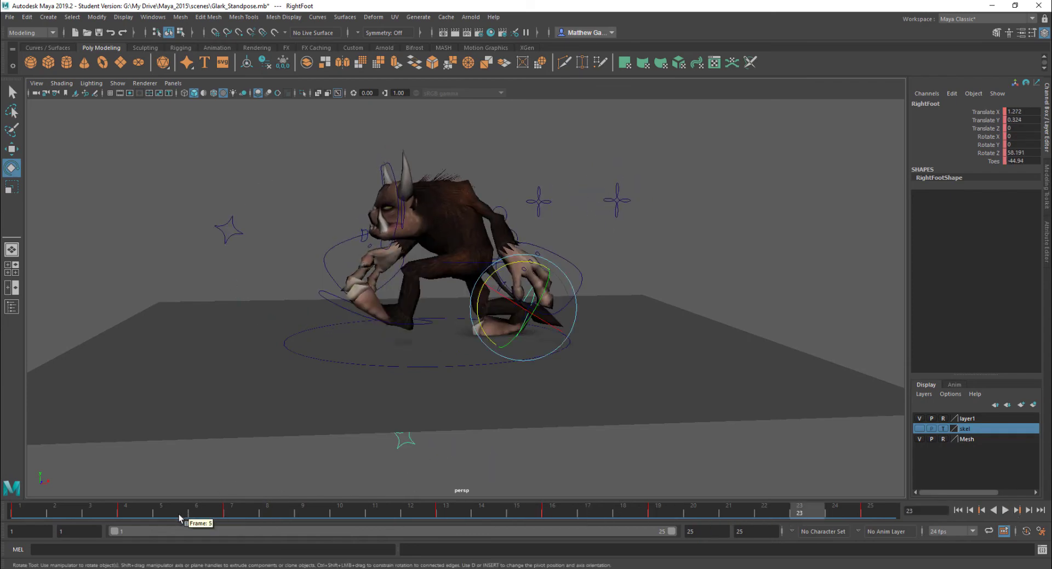
# At frame 7, lower the left hand to about -1.26 in Translate Y, rotate it to about 50, 25.9, 17.7 and key it
pyautogui.moveTo(179, 515); pyautogui.dragTo(31, 511)
pyautogui.scroll(5, 413, 399)
pyautogui.scroll(-2, 405, 395)
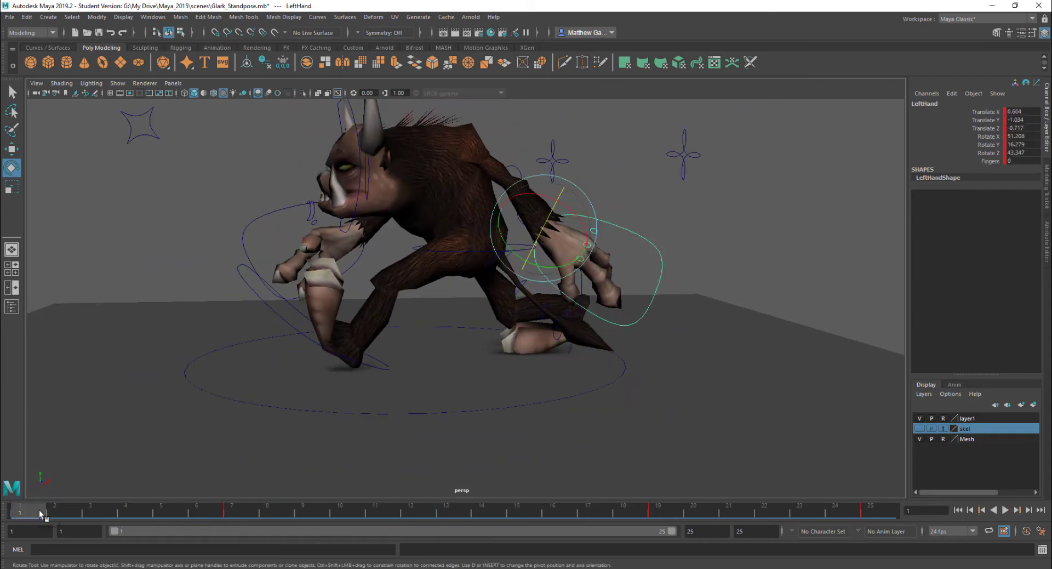
pyautogui.moveTo(44, 511); pyautogui.dragTo(234, 512)
pyautogui.scroll(4, 344, 344)
pyautogui.scroll(-2, 345, 344)
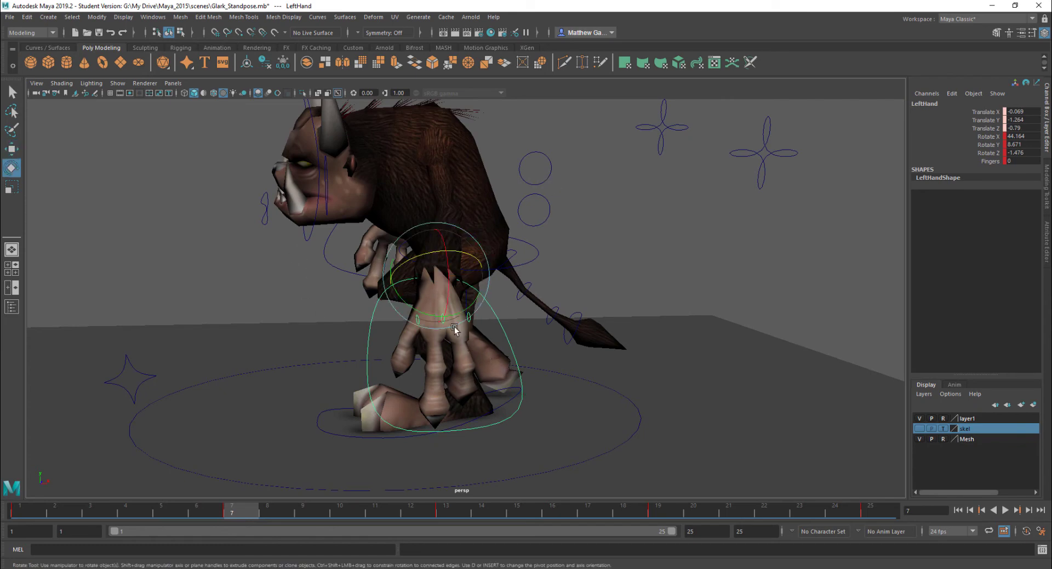
pyautogui.moveTo(454, 327); pyautogui.dragTo(313, 491)
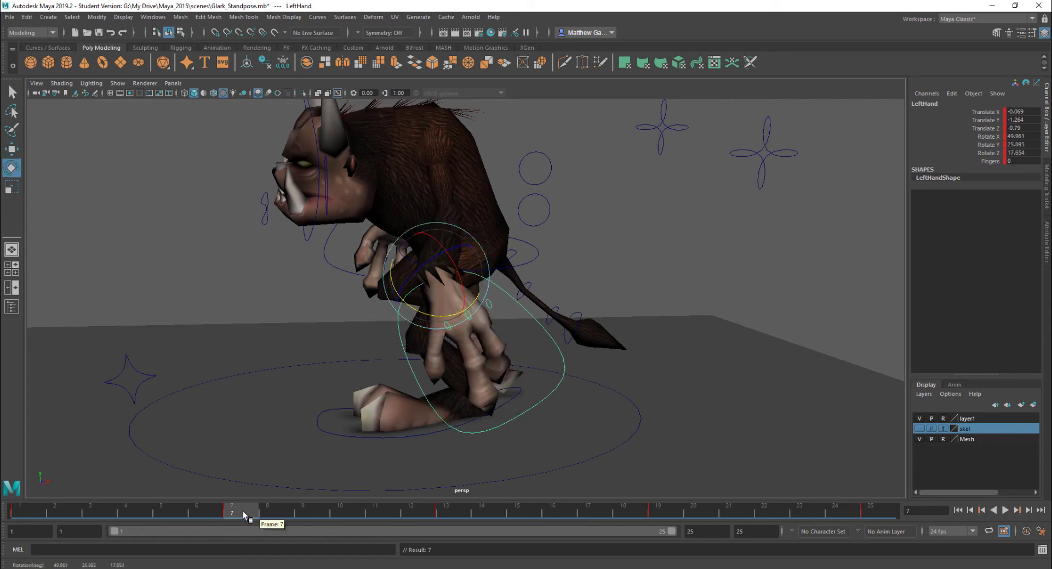
# At frame 19, lower the left hand to about -1.31 in Translate Y, rotate it to about 46.2, -17.5, -27.2 and key it
pyautogui.hotkey('alt', 'v')
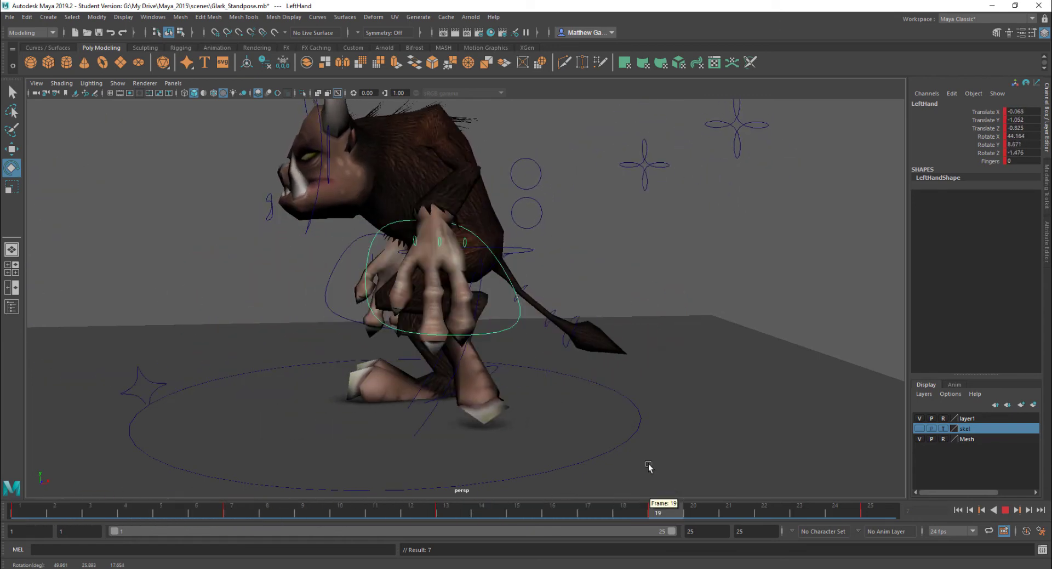
pyautogui.moveTo(430, 174); pyautogui.dragTo(433, 193)
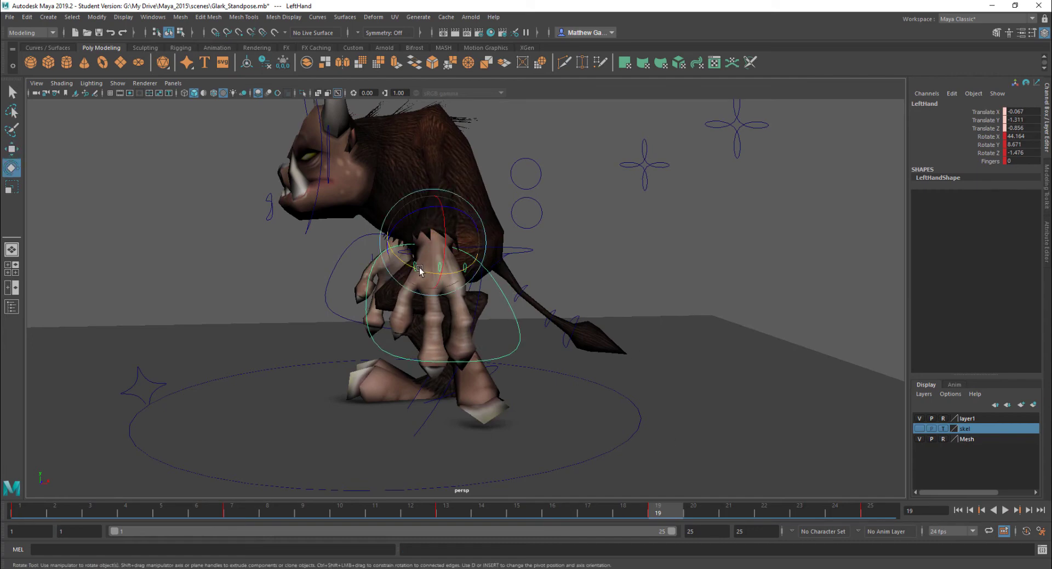
pyautogui.moveTo(419, 269); pyautogui.dragTo(396, 259)
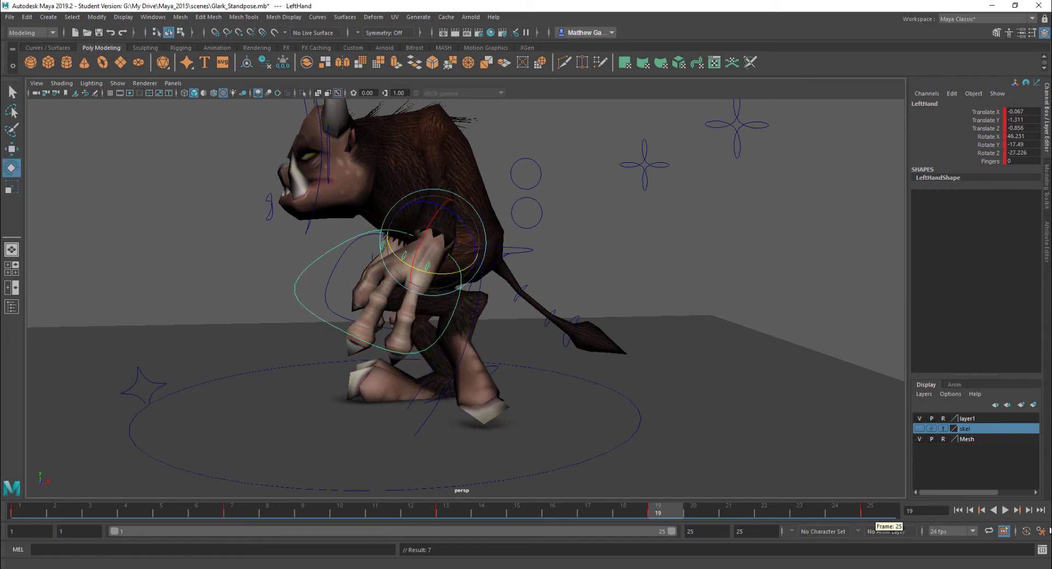
pyautogui.click(1005, 510)
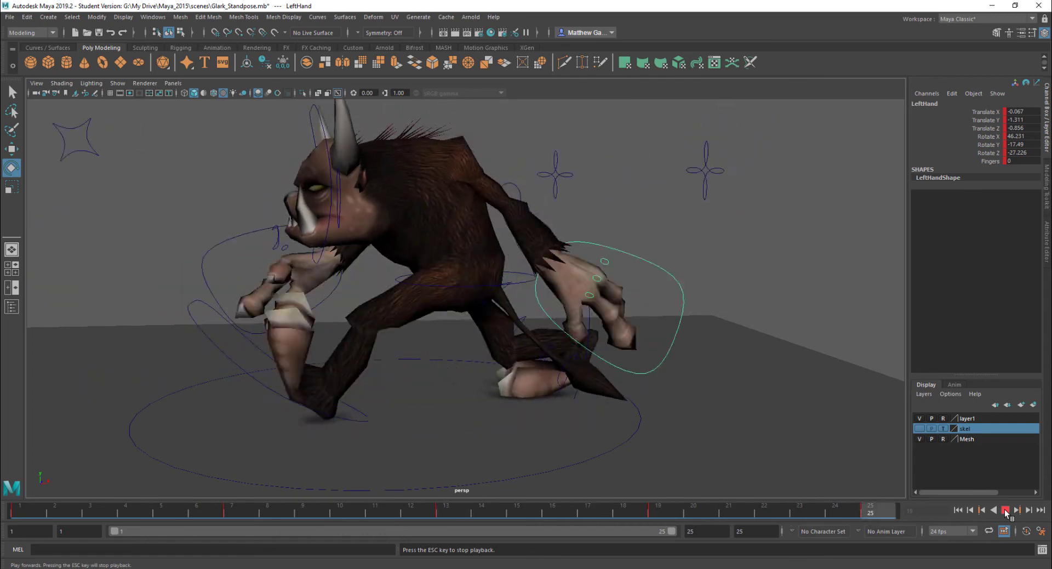
pyautogui.click(1006, 511)
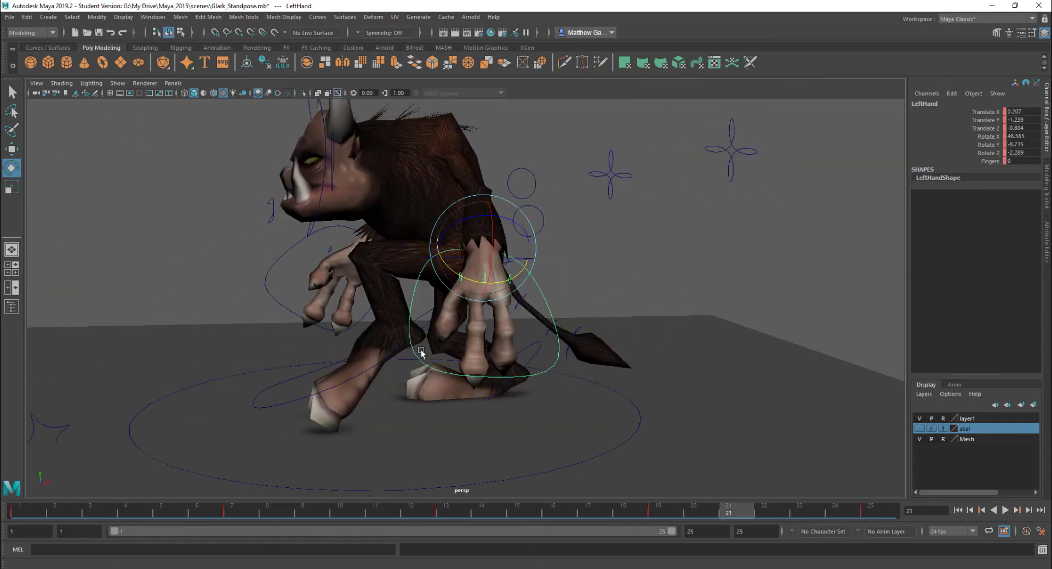
# At frame 7, lower the right hand to about -1.27 in Translate Y, rotate it to about -59.5, 25, -45.7 and key it
pyautogui.keyDown('alt'); pyautogui.moveTo(357, 348); pyautogui.dragTo(618, 291); pyautogui.keyUp('alt')
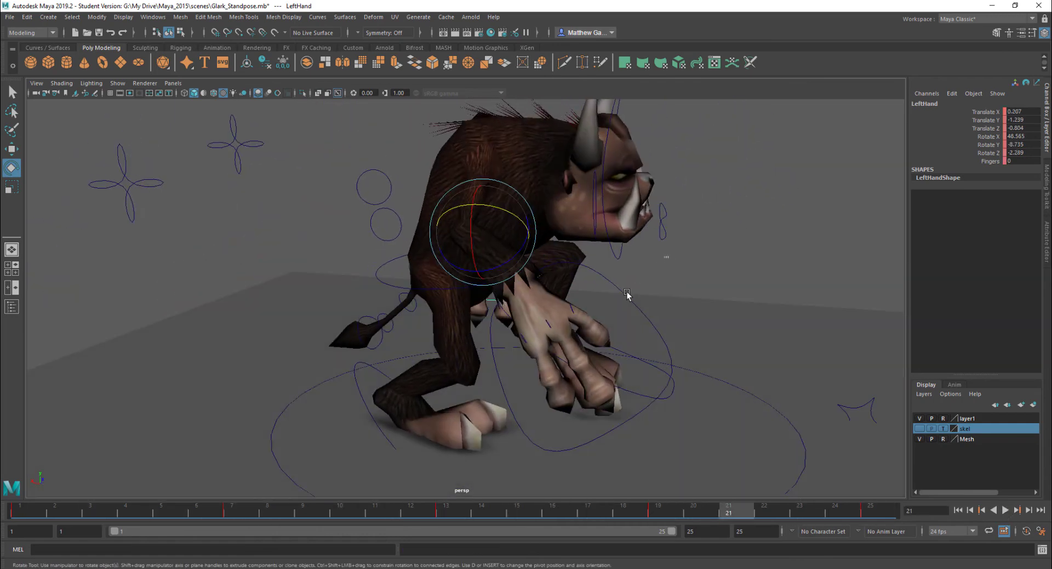
pyautogui.click(617, 290)
pyautogui.click(622, 292)
pyautogui.moveTo(31, 513); pyautogui.dragTo(234, 510)
pyautogui.press('w')
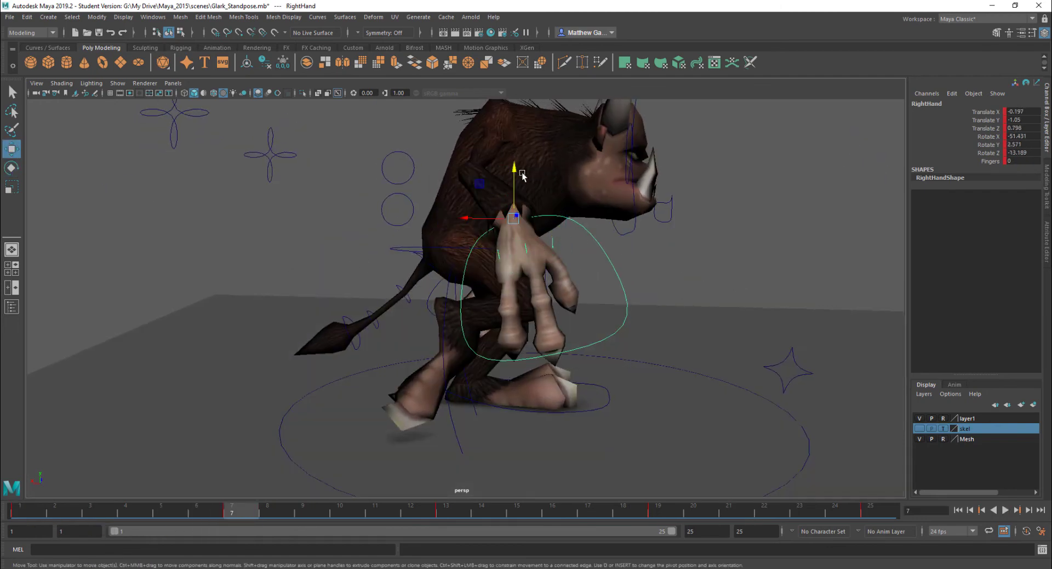
pyautogui.moveTo(519, 175); pyautogui.dragTo(512, 192)
pyautogui.moveTo(550, 264); pyautogui.dragTo(559, 260)
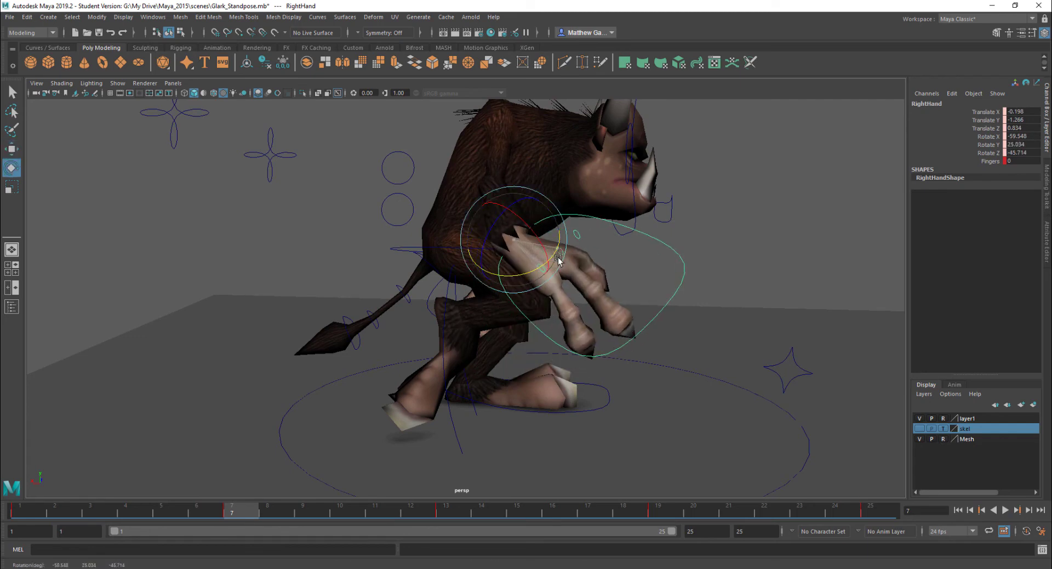
# At frame 19, lower the right hand to about -1.24 in Translate Y, rotate it to about -55.8, -19.3, 16 and key it
pyautogui.moveTo(245, 505); pyautogui.dragTo(651, 474)
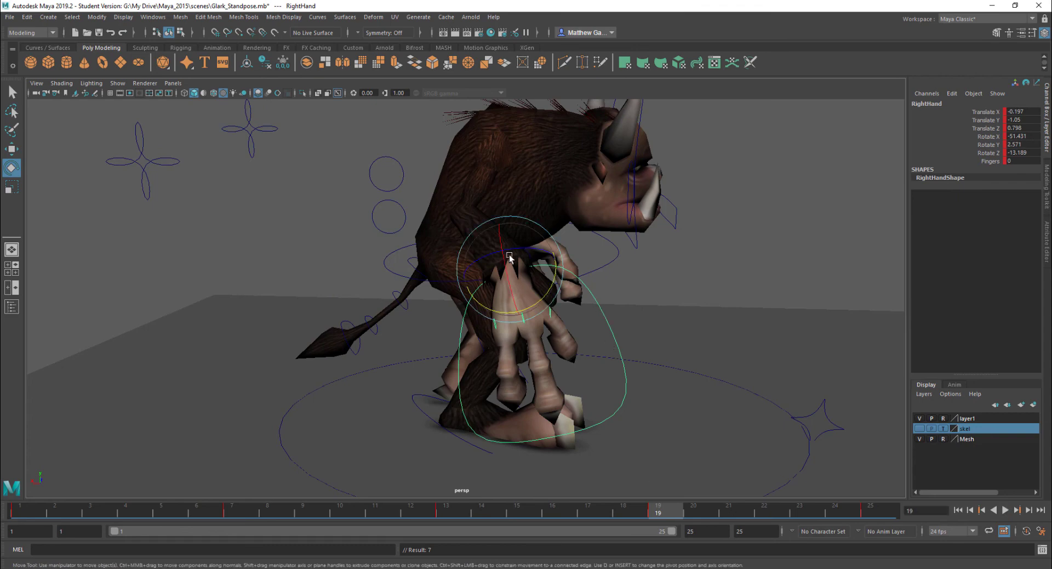
pyautogui.press('w')
pyautogui.moveTo(512, 219); pyautogui.dragTo(516, 240)
pyautogui.moveTo(537, 325); pyautogui.dragTo(492, 323)
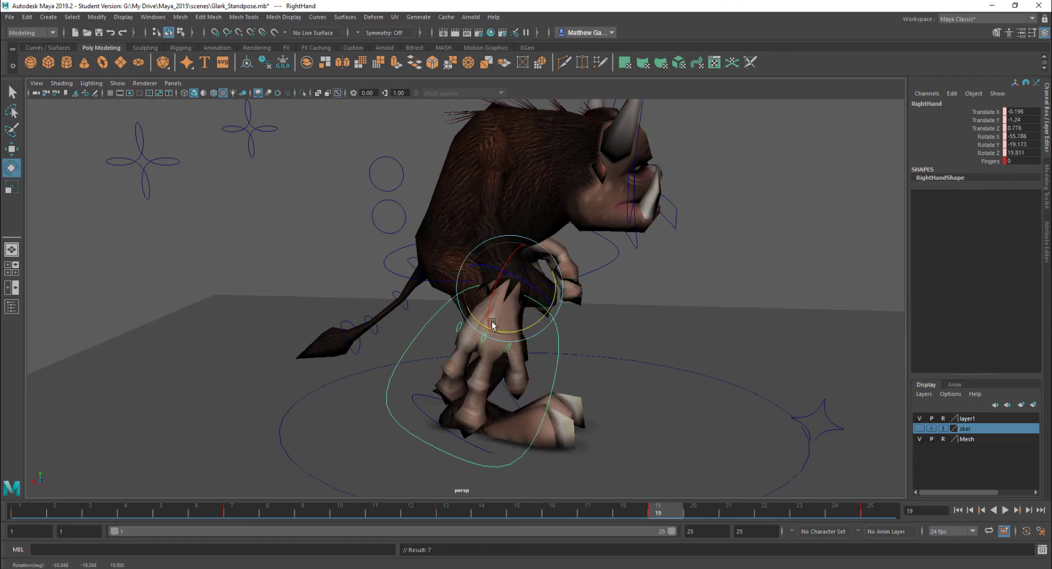
# Shorten the animation and playback range to end at frame 24 and review the looping walk from the front and at an angle
pyautogui.click(1006, 510)
pyautogui.scroll(-5, 771, 331)
pyautogui.keyDown('alt'); pyautogui.moveTo(771, 331); pyautogui.dragTo(616, 237); pyautogui.keyUp('alt')
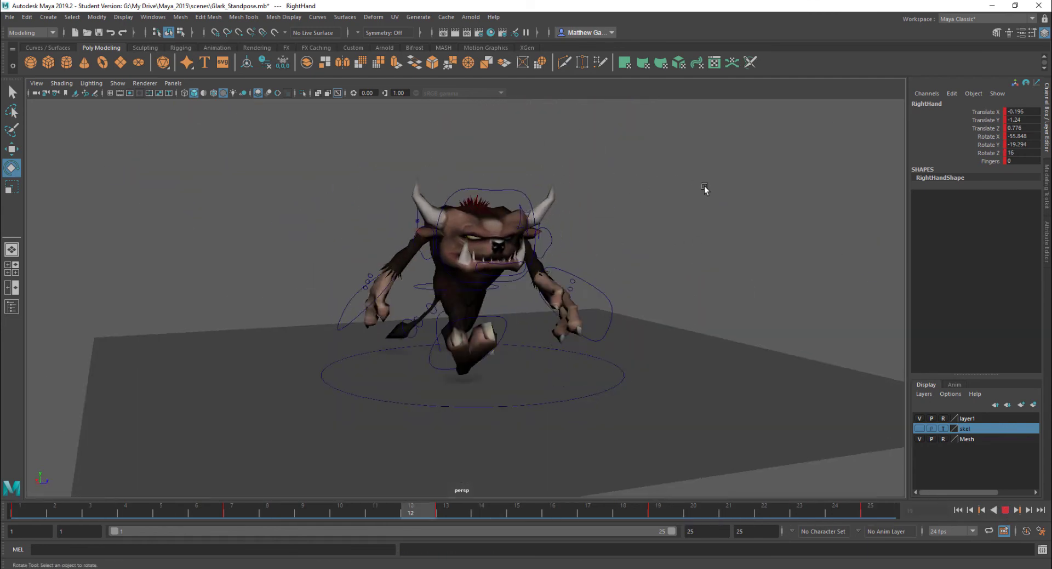
pyautogui.keyDown('alt'); pyautogui.moveTo(722, 189); pyautogui.dragTo(494, 243); pyautogui.keyUp('alt')
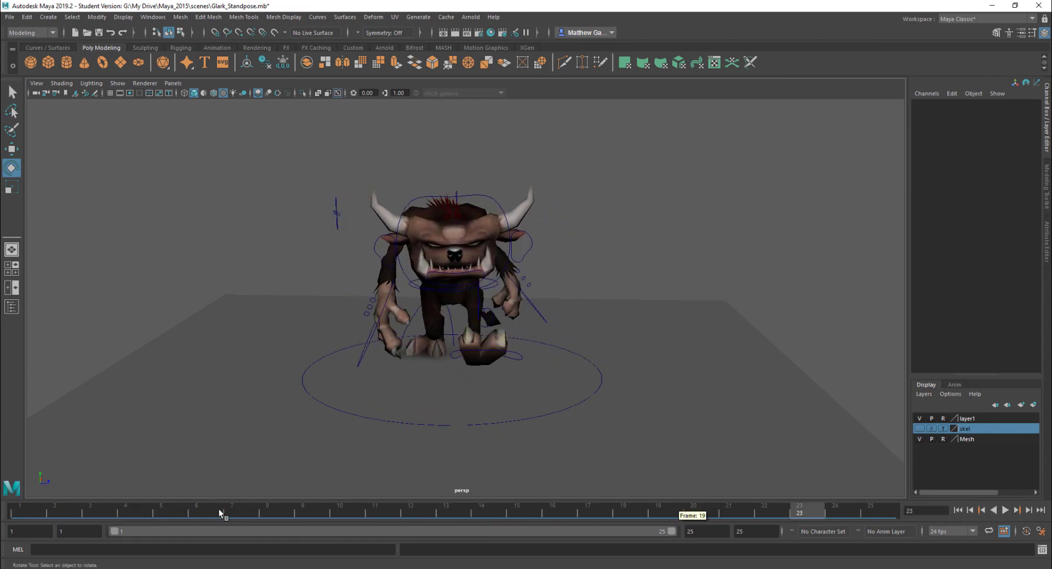
pyautogui.click(28, 508)
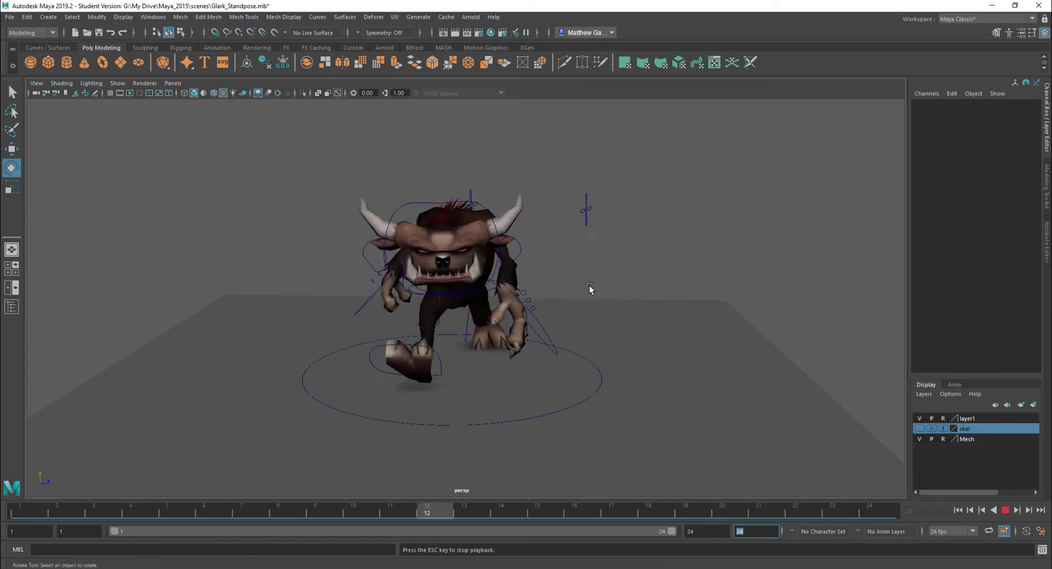
pyautogui.moveTo(575, 286)
pyautogui.keyDown('alt'); pyautogui.mouseDown()
pyautogui.moveTo(343, 305)
pyautogui.moveTo(467, 305)
pyautogui.moveTo(543, 284)
pyautogui.moveTo(547, 299)
pyautogui.mouseUp(); pyautogui.keyUp('alt')
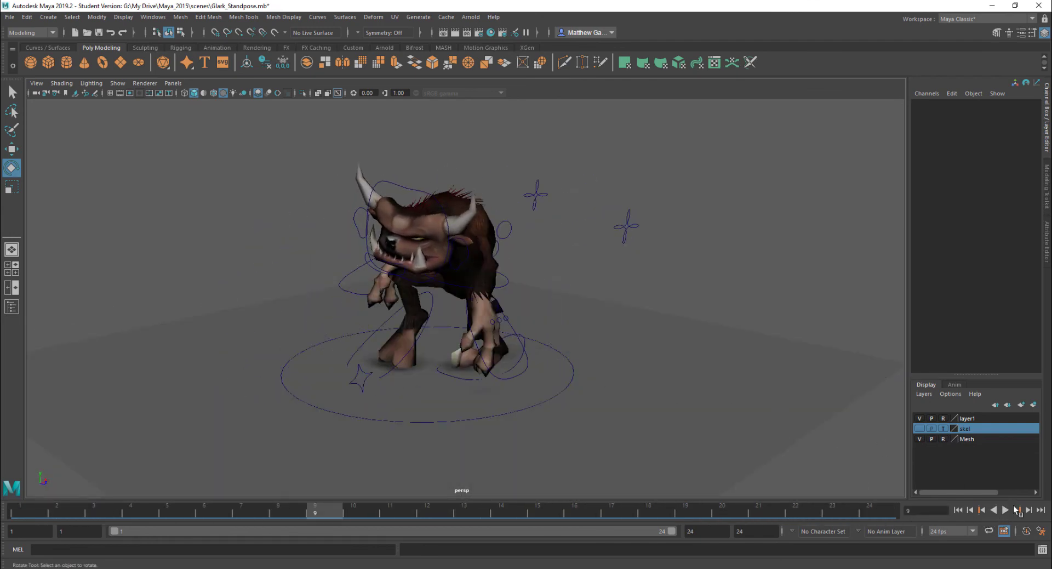
pyautogui.click(1007, 511)
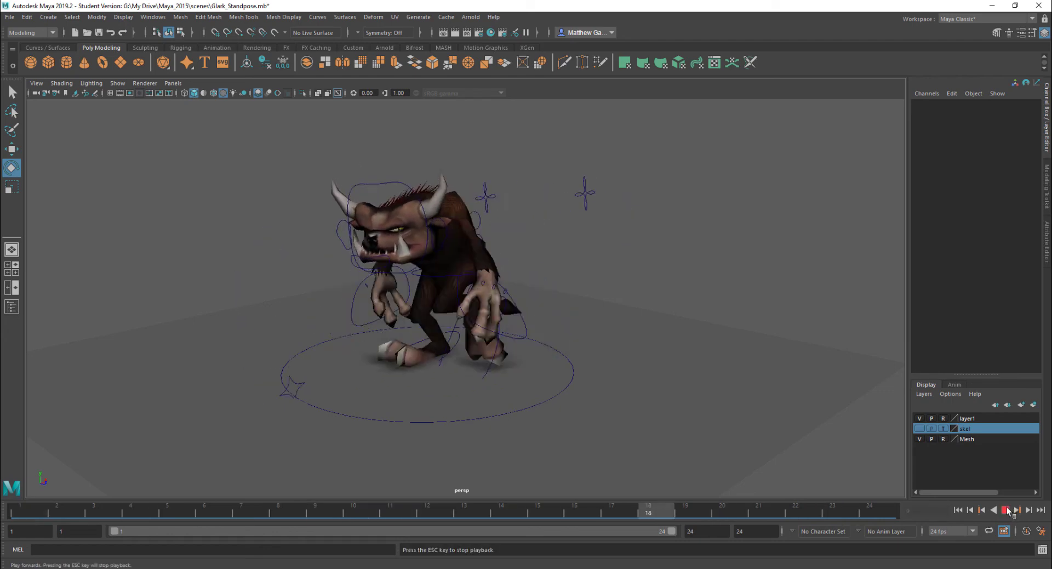